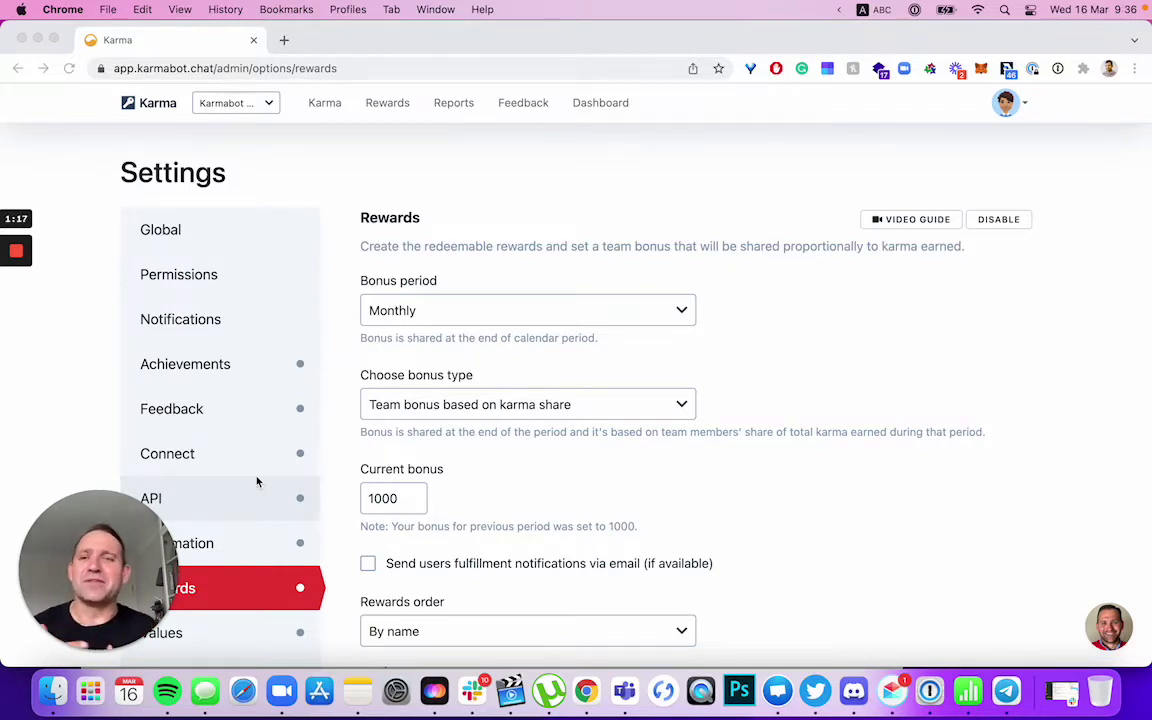
In the Global settings, set the Limit karma value to 20 per month.
click(168, 243)
click(168, 243)
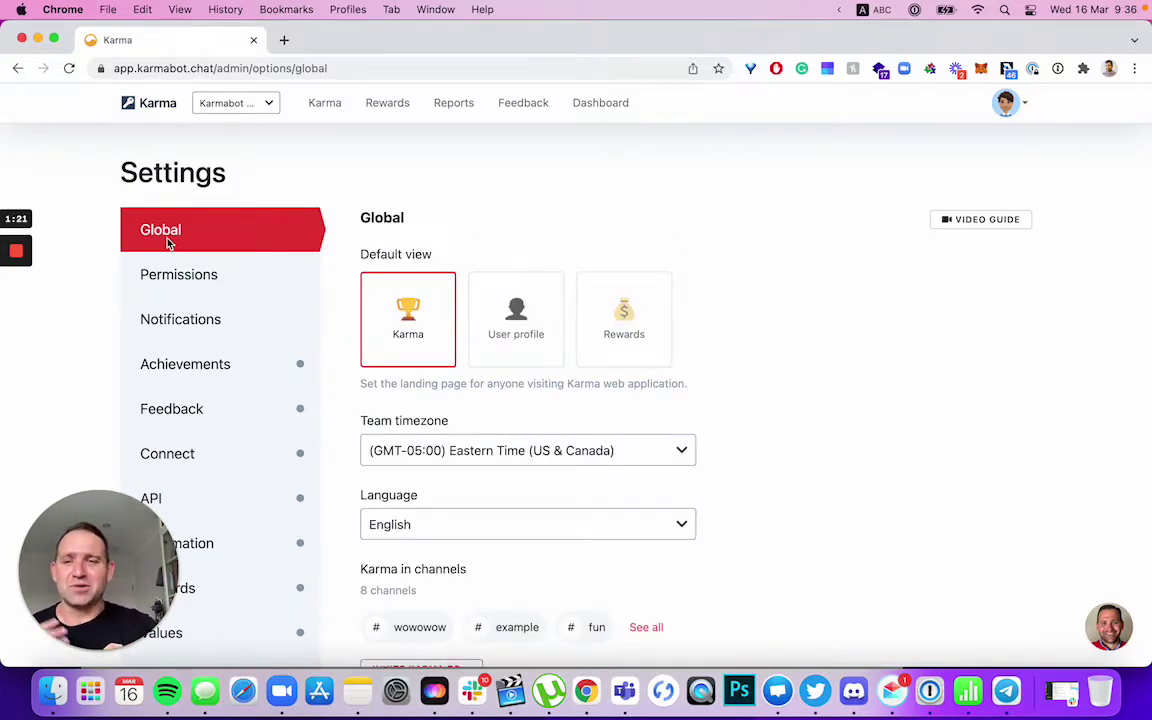
scroll(300, 306, down, 7)
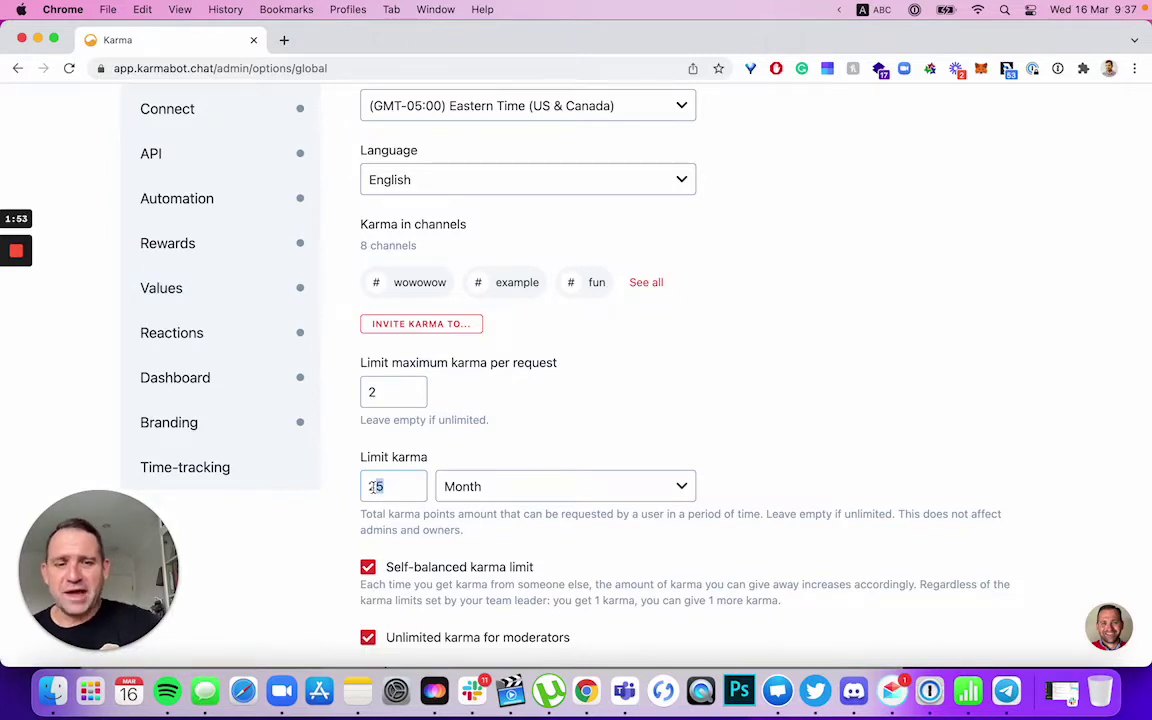
text(0)
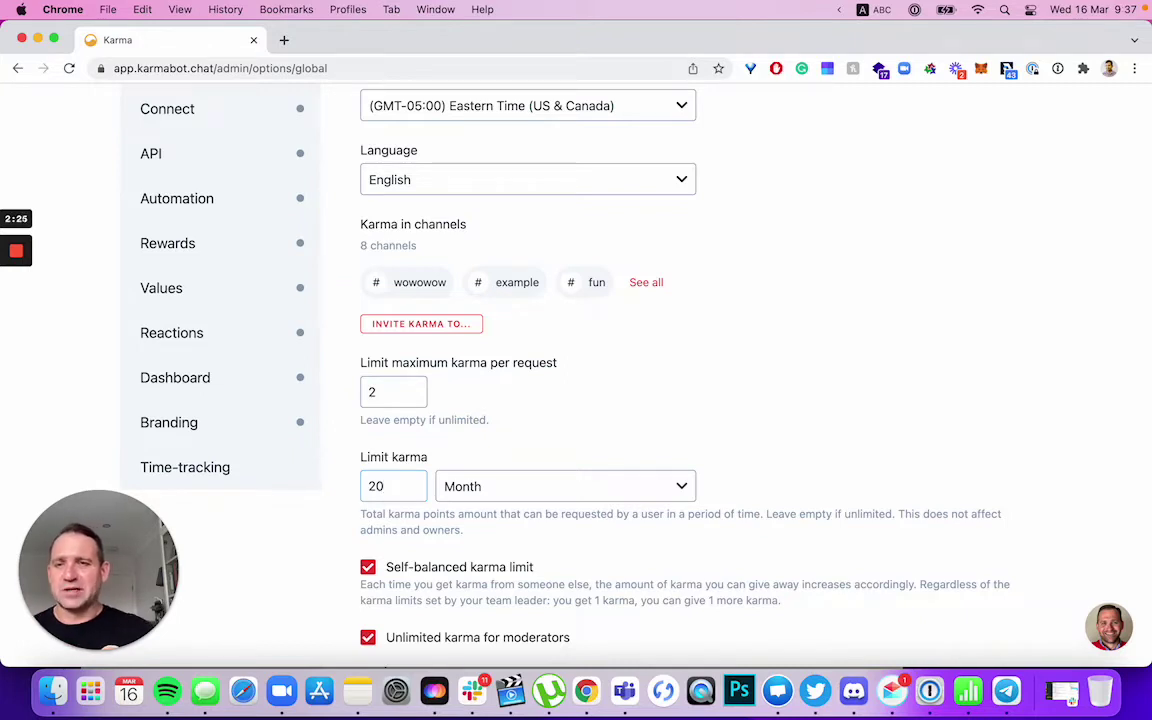
In the Rewards settings, set the current bonus to 100 and choose Team bonus based on karma share as the bonus type.
click(226, 247)
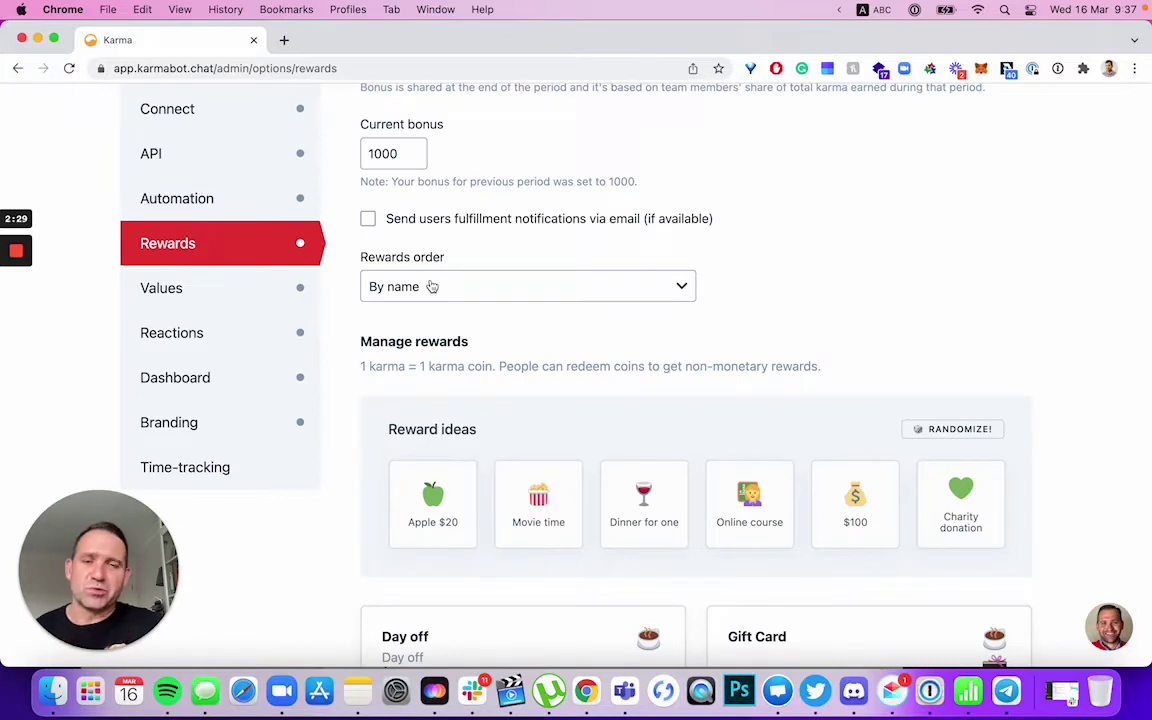
scroll(432, 287, up, 3)
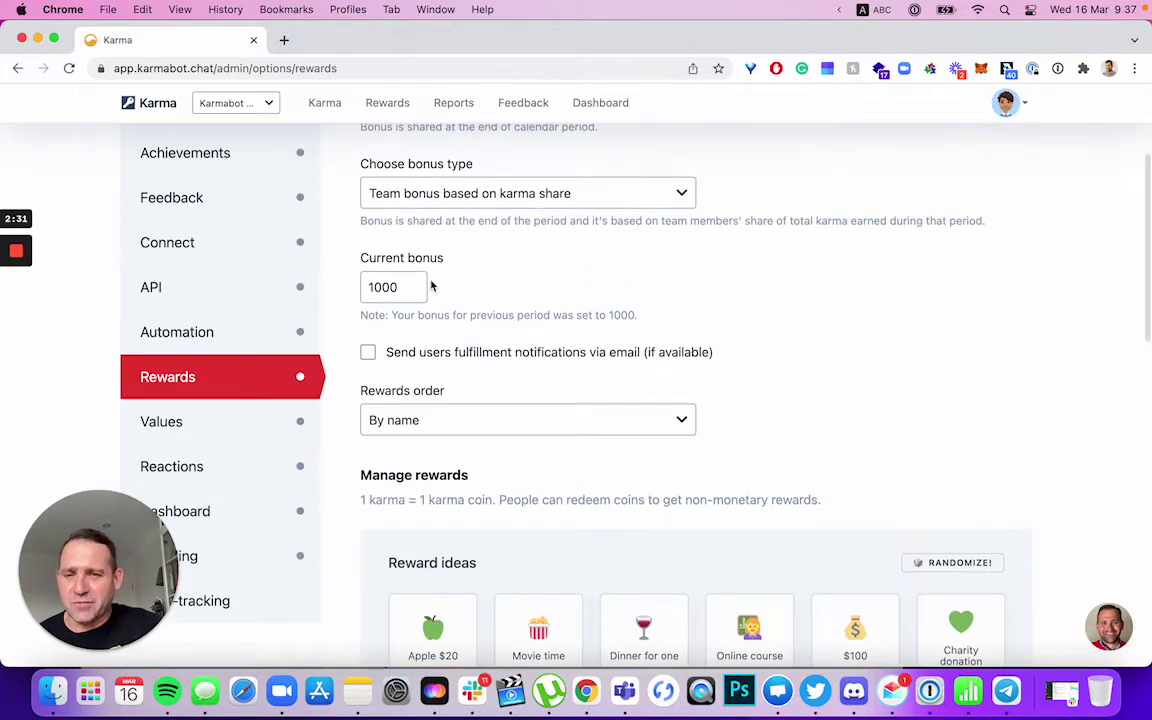
scroll(432, 287, up, 5)
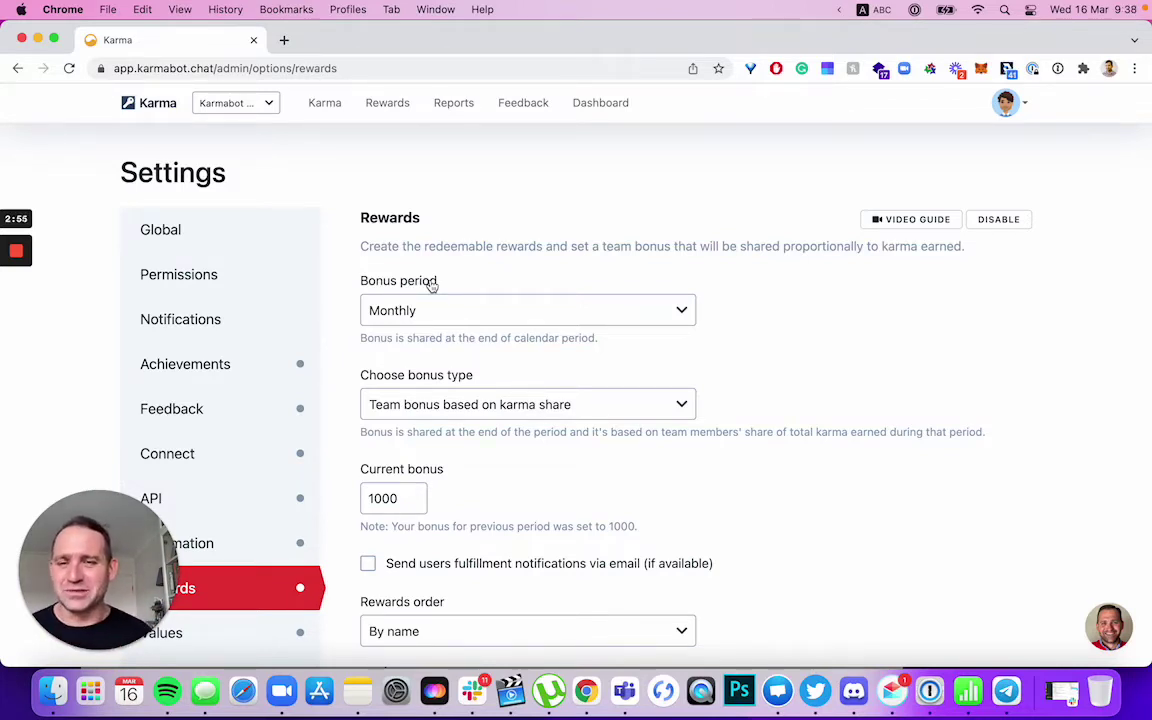
drag(378, 499, 345, 506)
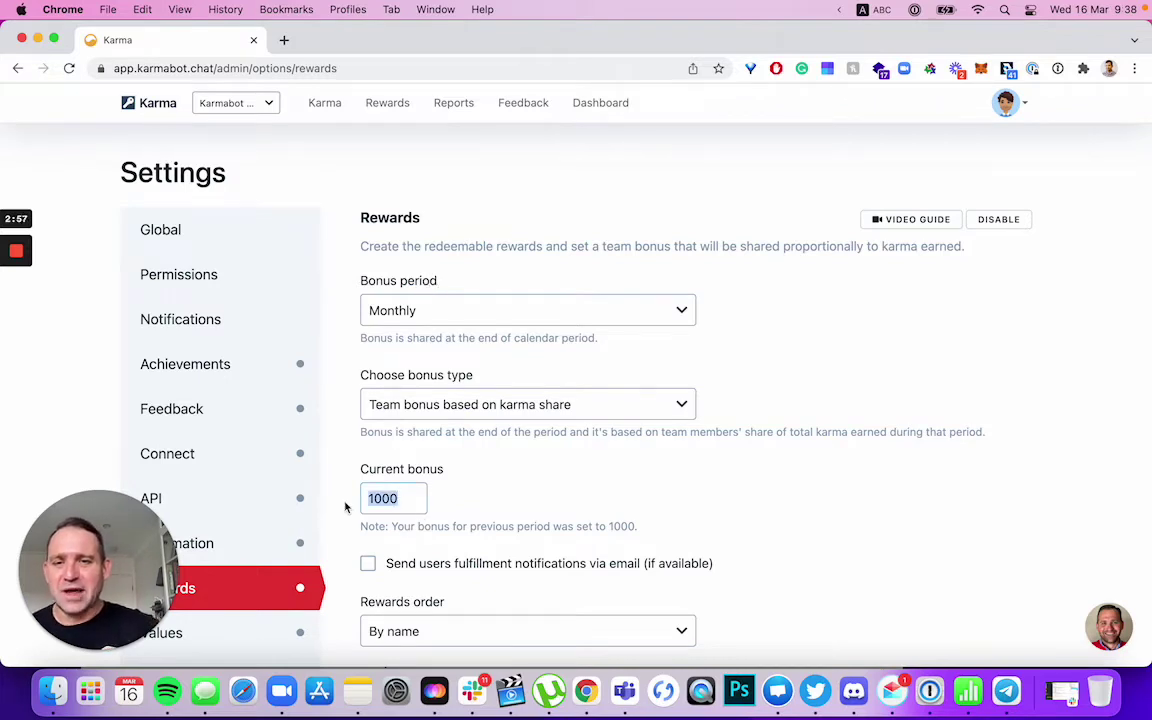
text(100)
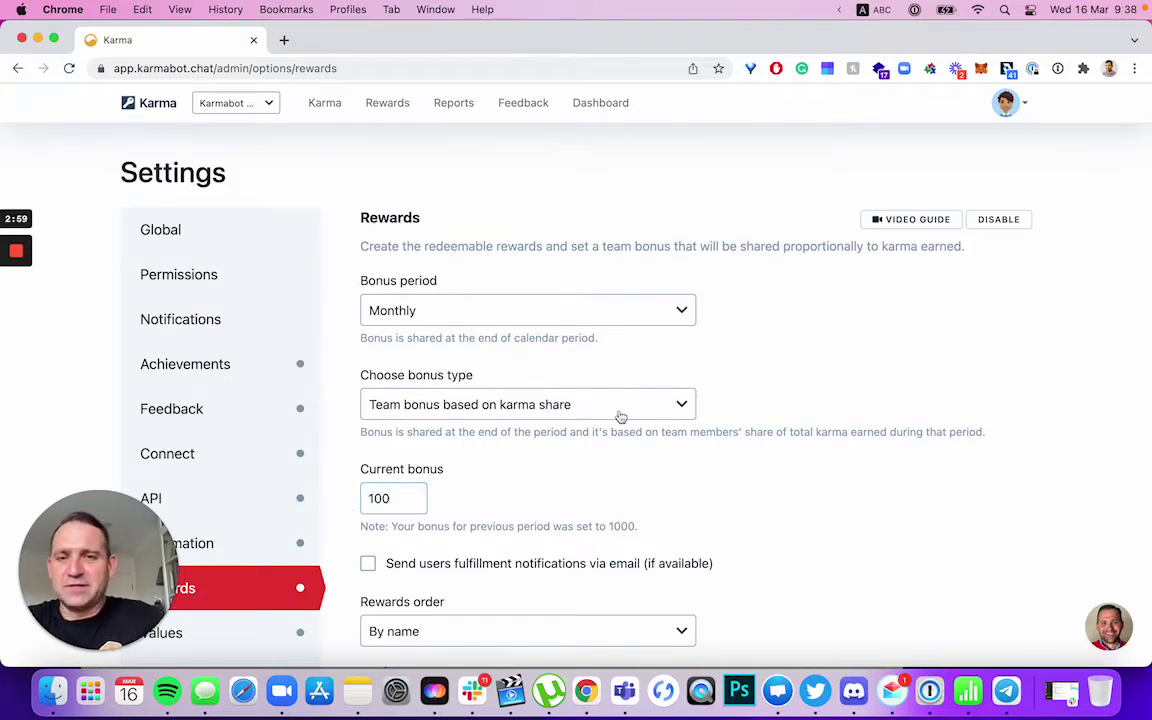
click(610, 404)
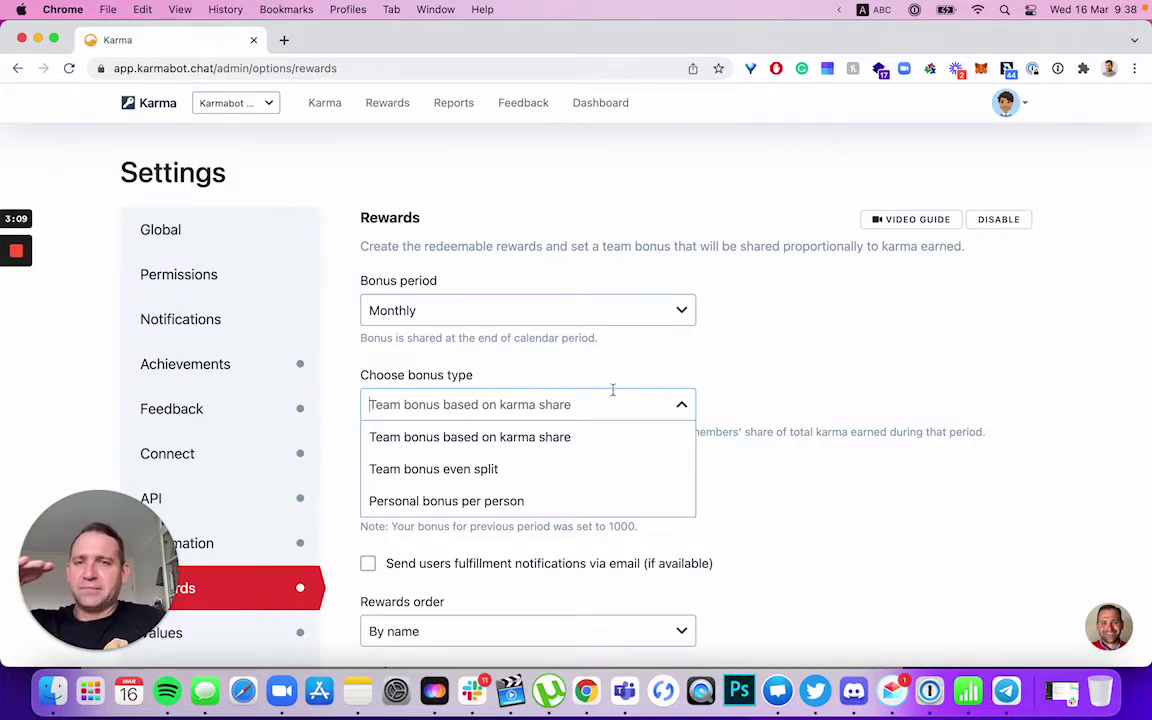
click(559, 443)
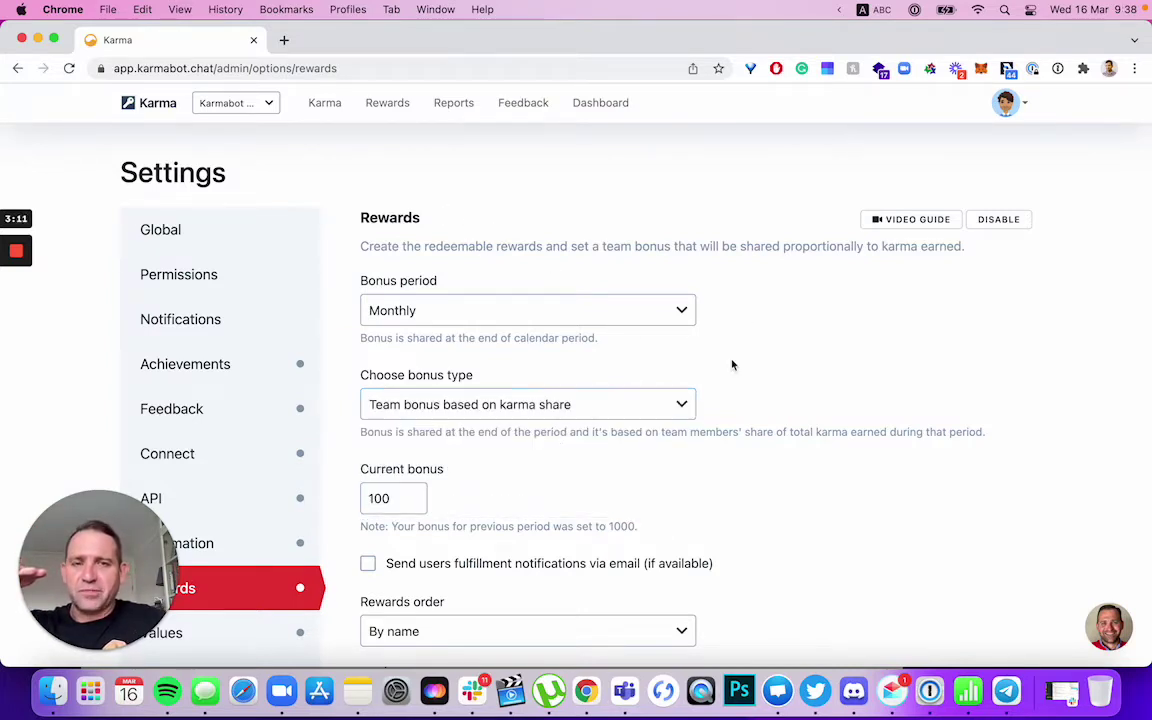
Look through the month-to-date achievements and the Received karma ranking on the Karma page.
click(322, 104)
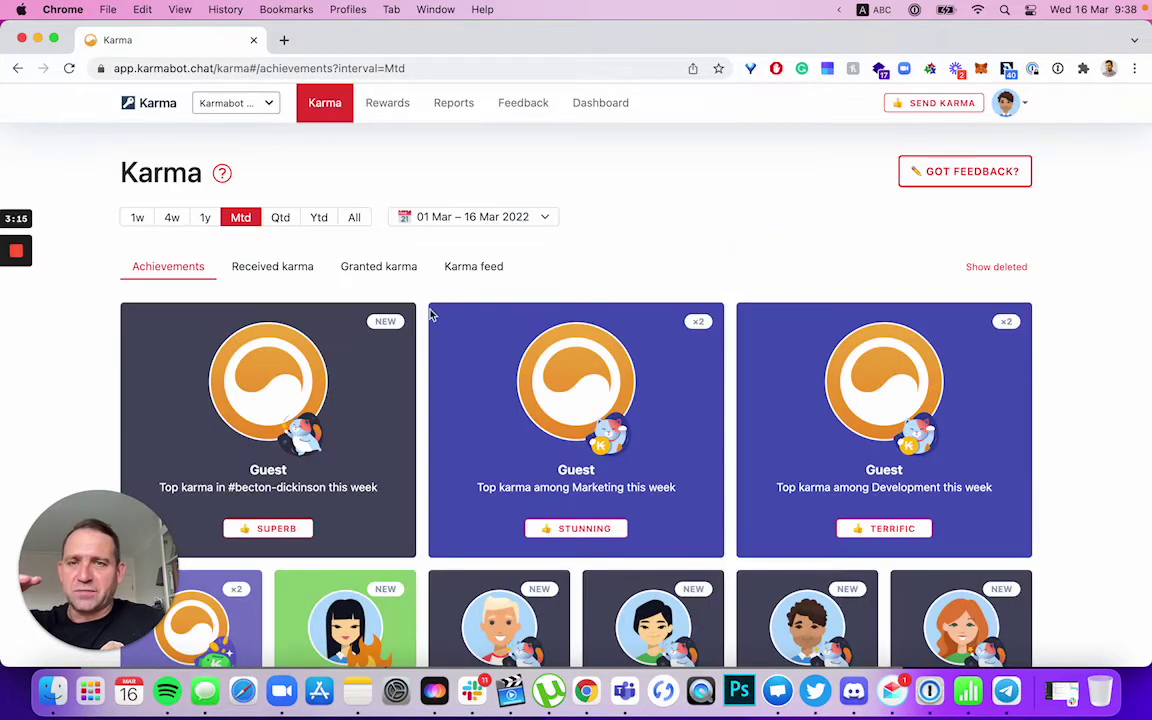
scroll(386, 327, down, 10)
scroll(386, 322, up, 10)
click(305, 267)
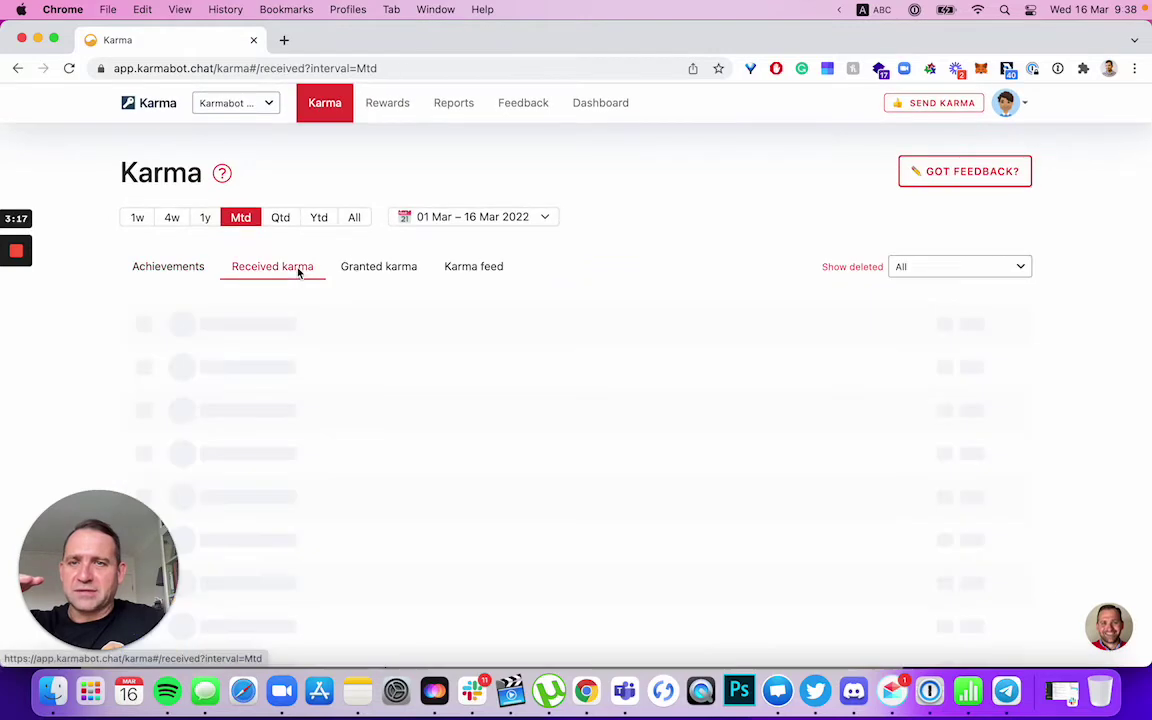
scroll(496, 347, down, 2)
scroll(497, 350, up, 2)
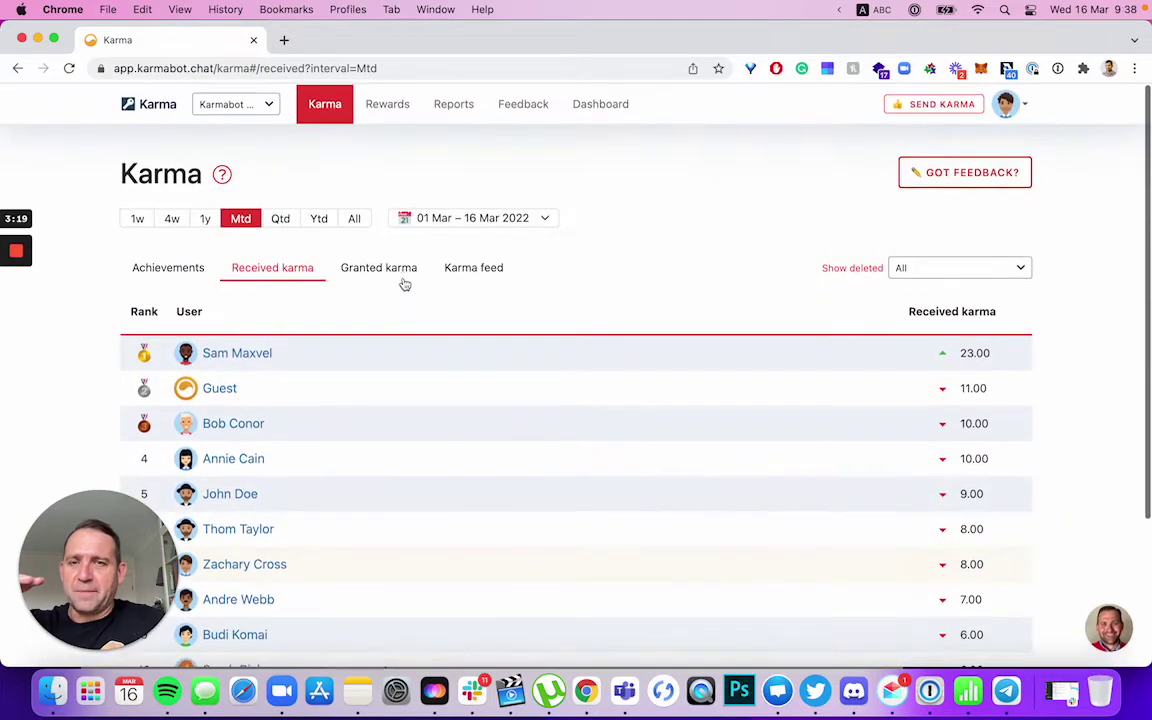
View the team's monthly bonus shares on the Rewards page.
click(388, 105)
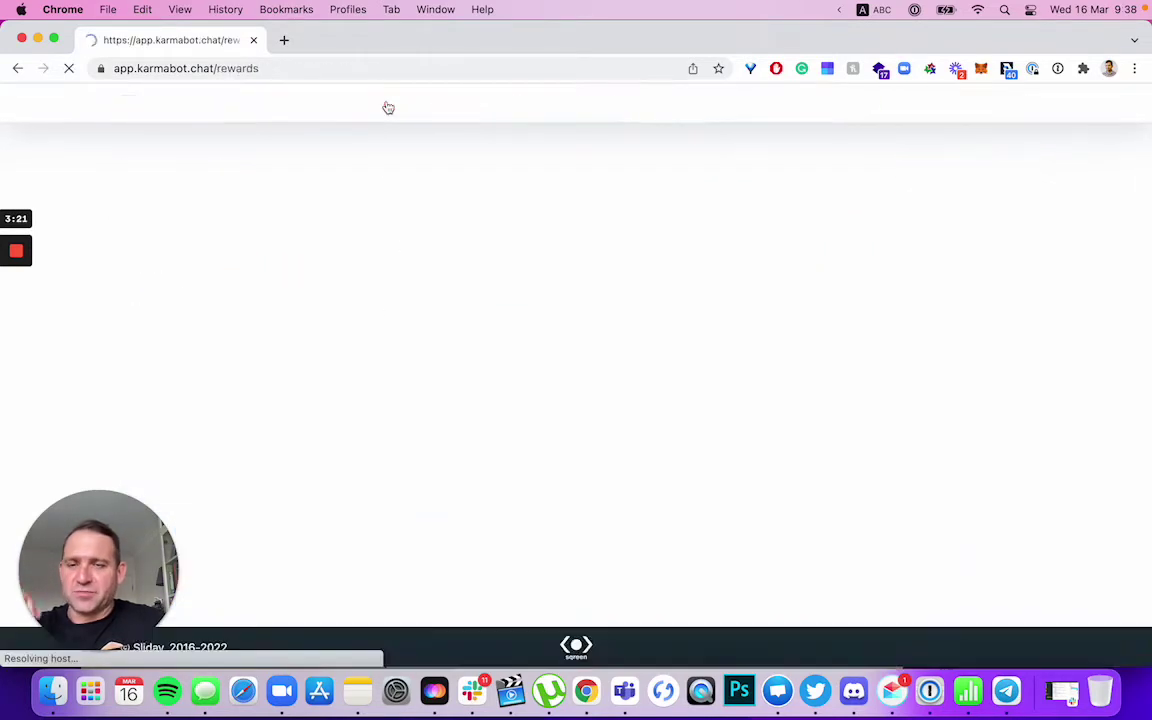
scroll(571, 316, down, 10)
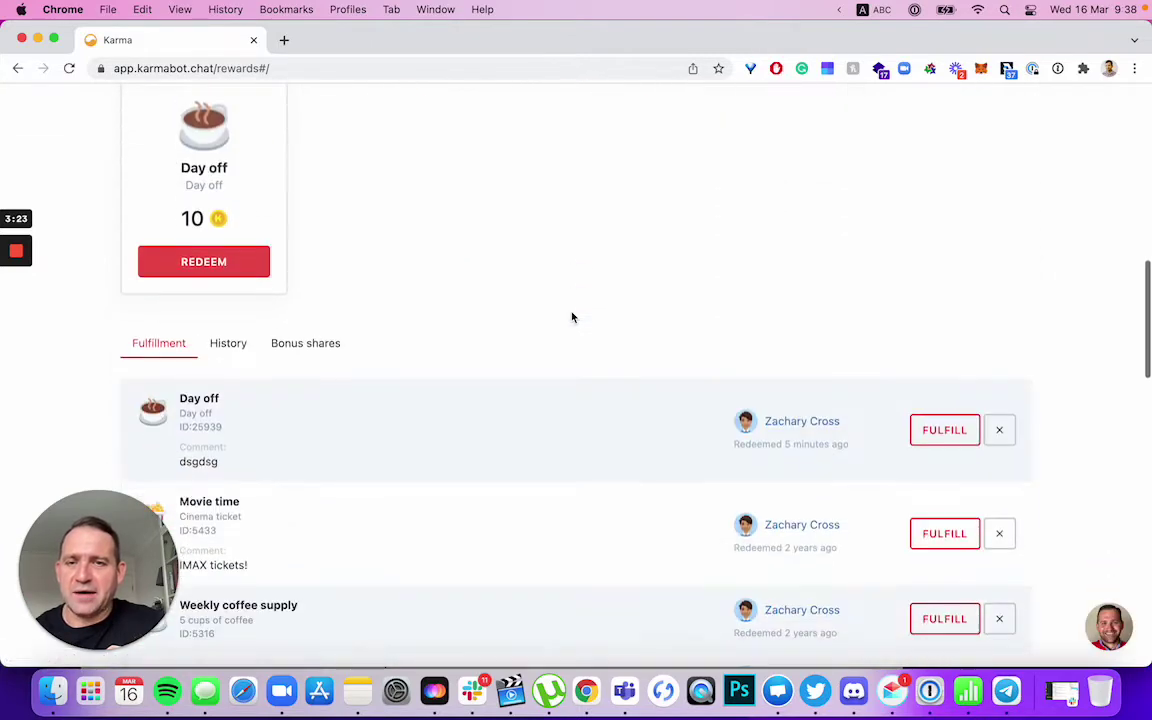
scroll(572, 317, down, 2)
click(302, 242)
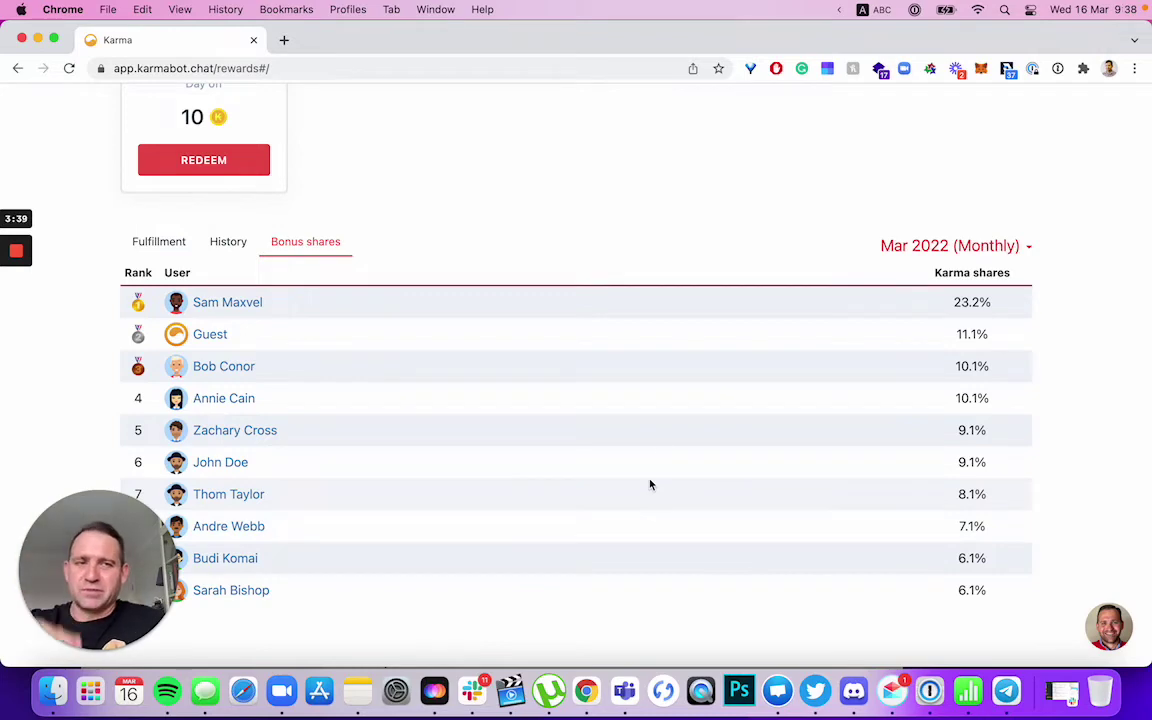
Return to the Rewards settings and enable sending users fulfillment notifications via email.
scroll(658, 450, up, 10)
click(1007, 108)
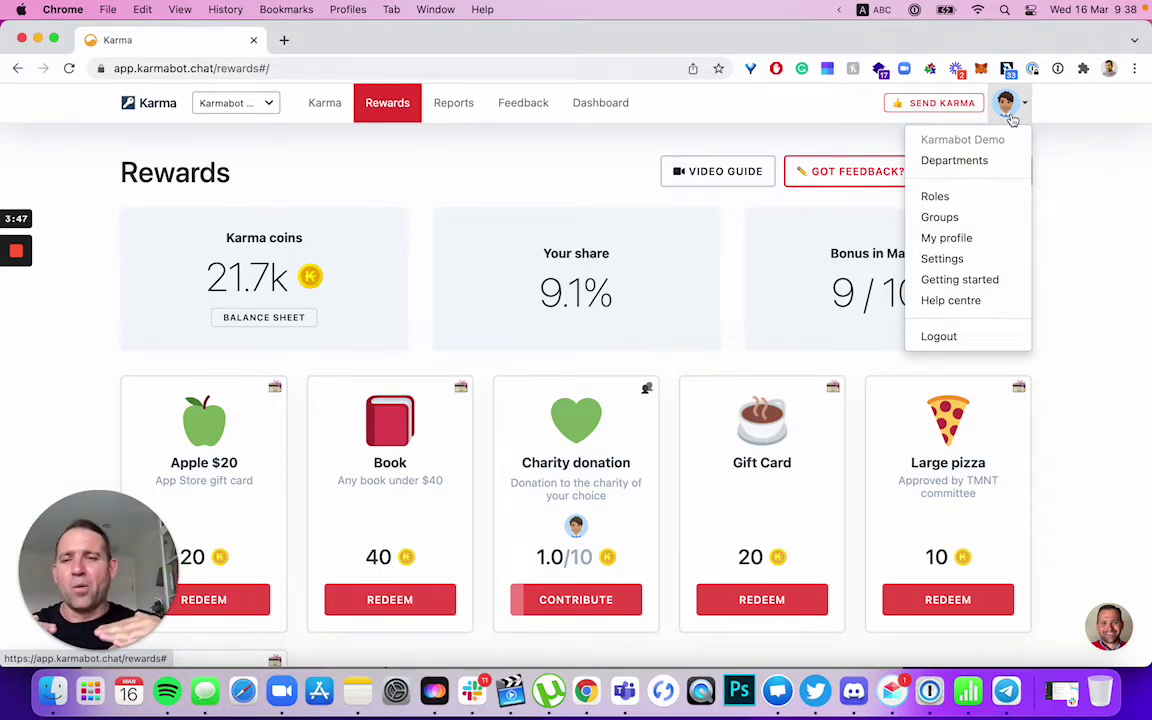
click(963, 258)
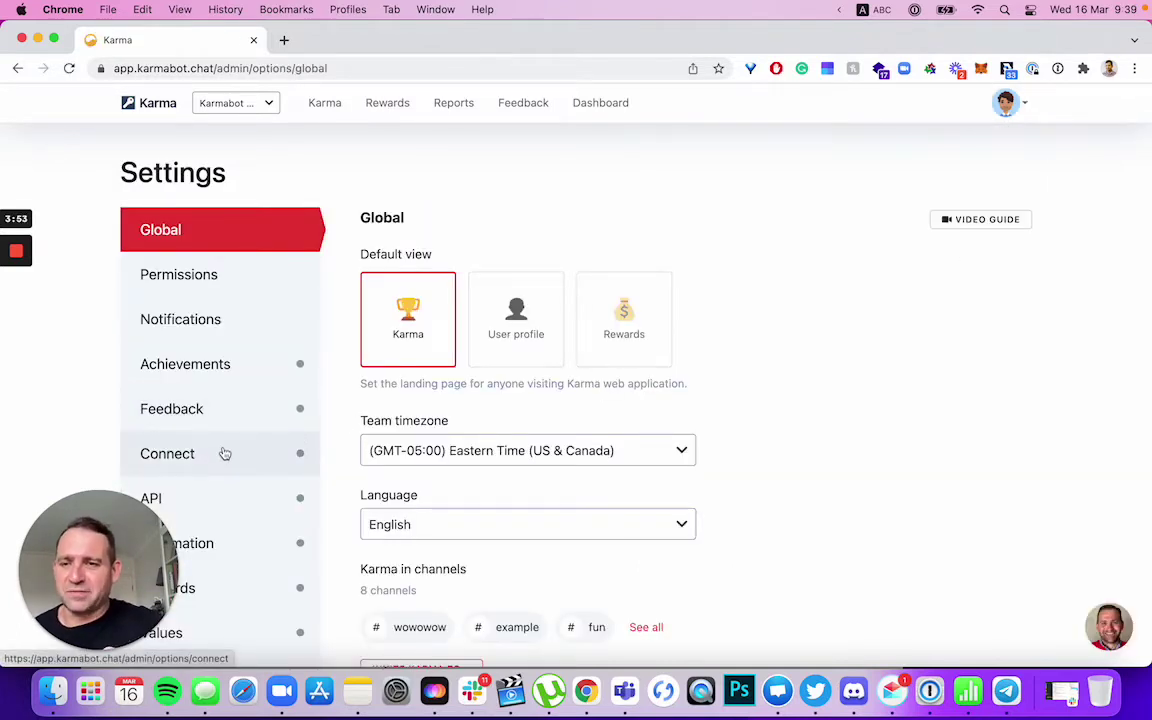
click(236, 596)
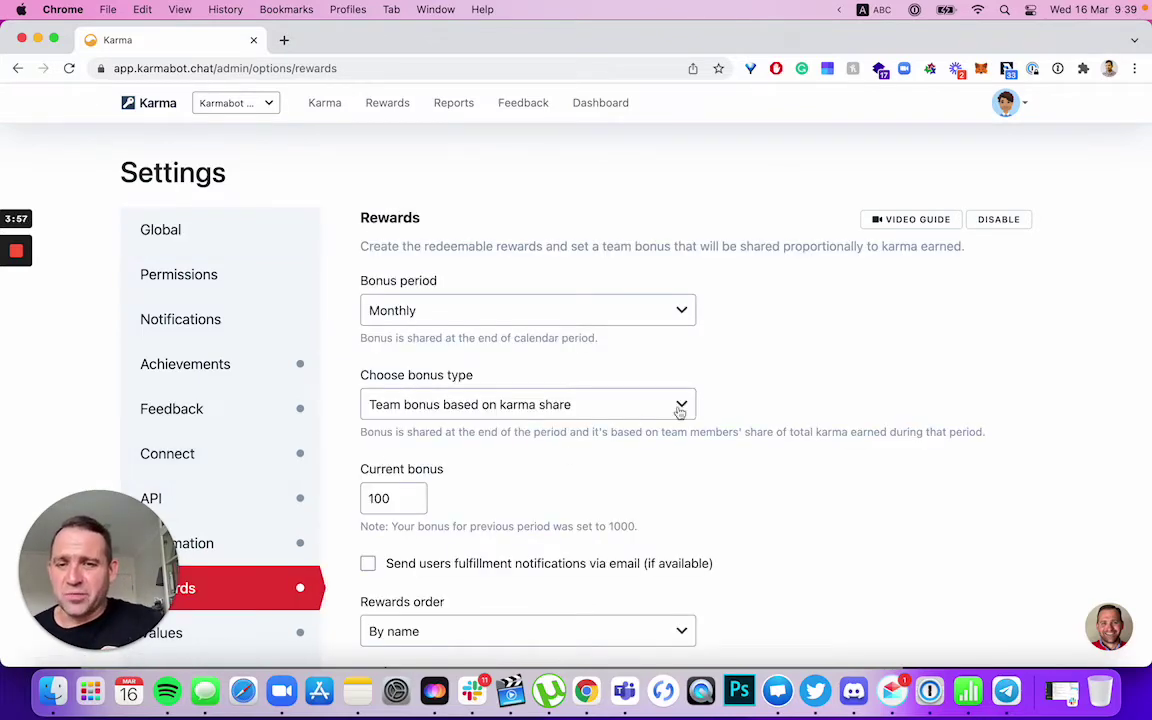
scroll(679, 412, down, 5)
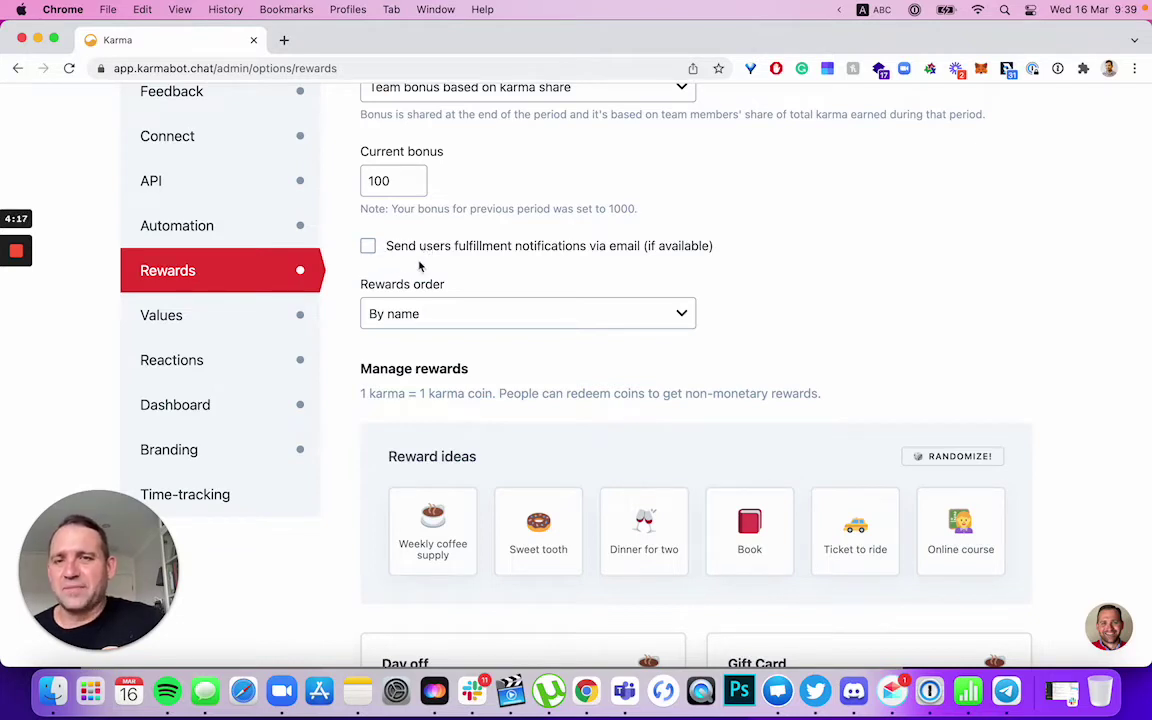
click(369, 248)
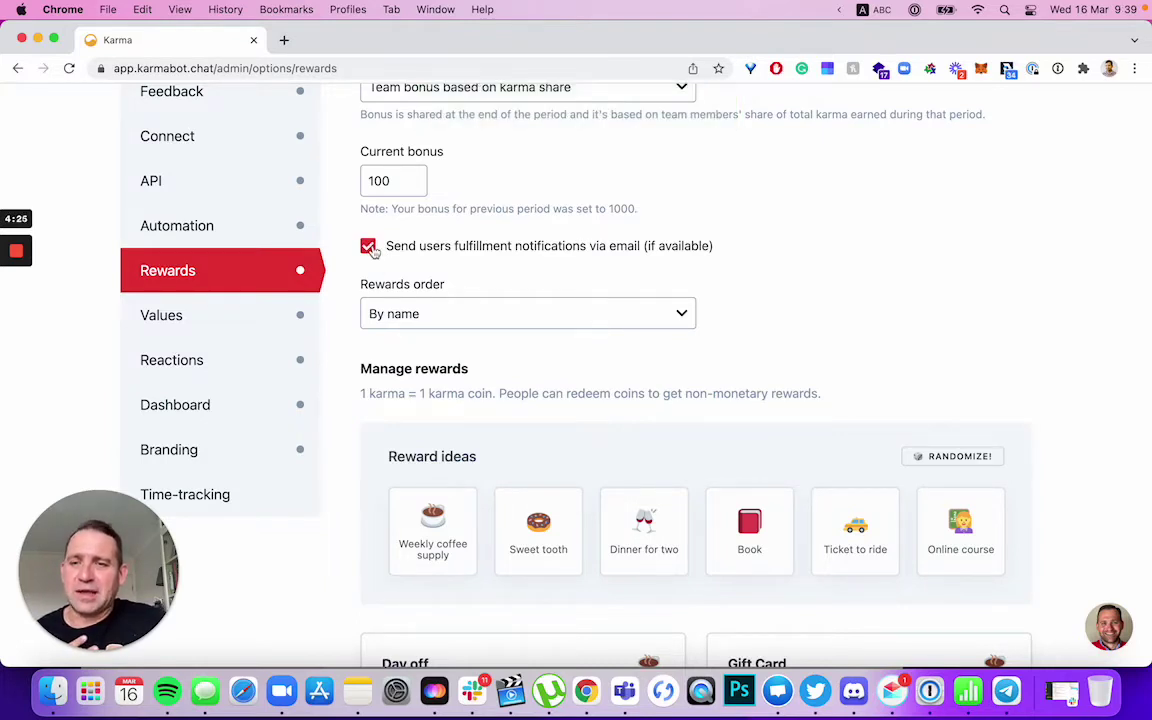
View the Rewards fulfillment permission in the user settings of the fourth member on the Roles page, and cancel without changes.
scroll(956, 260, up, 5)
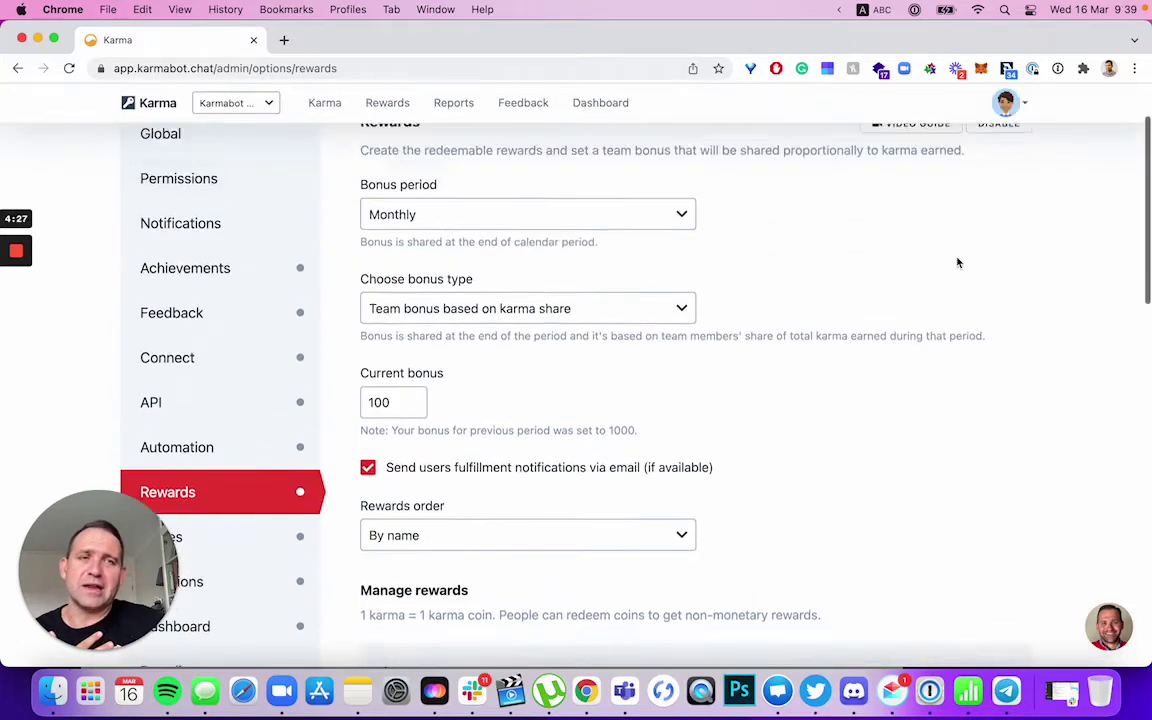
click(1008, 106)
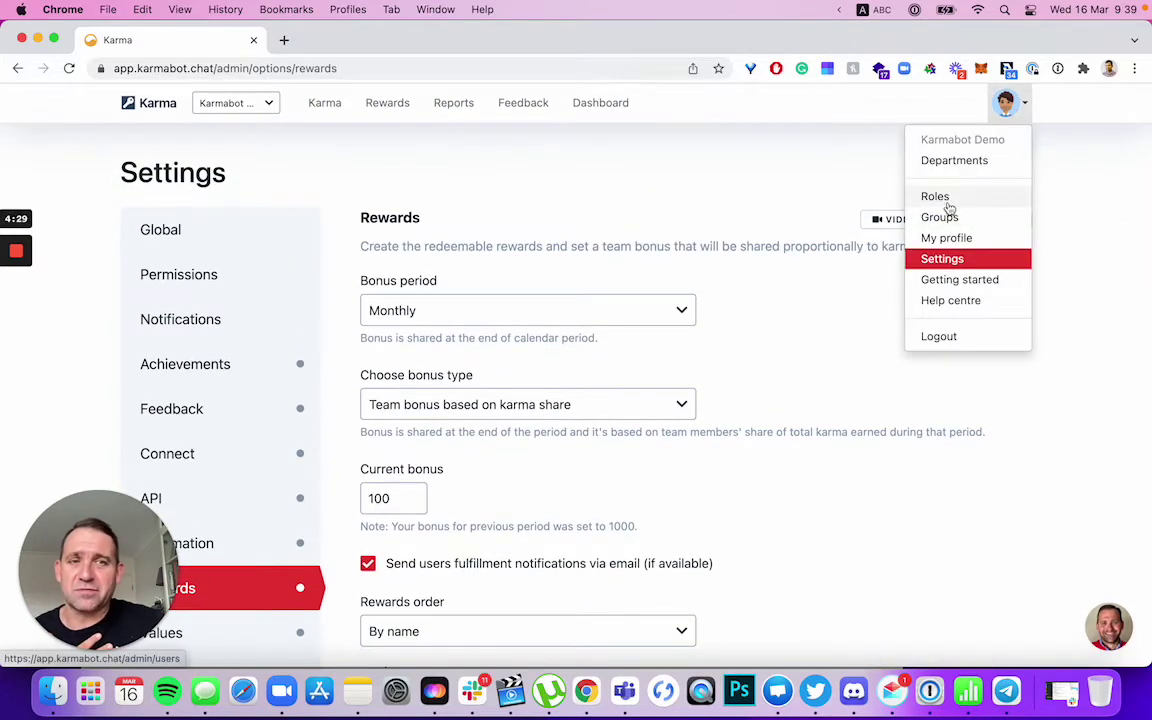
click(946, 202)
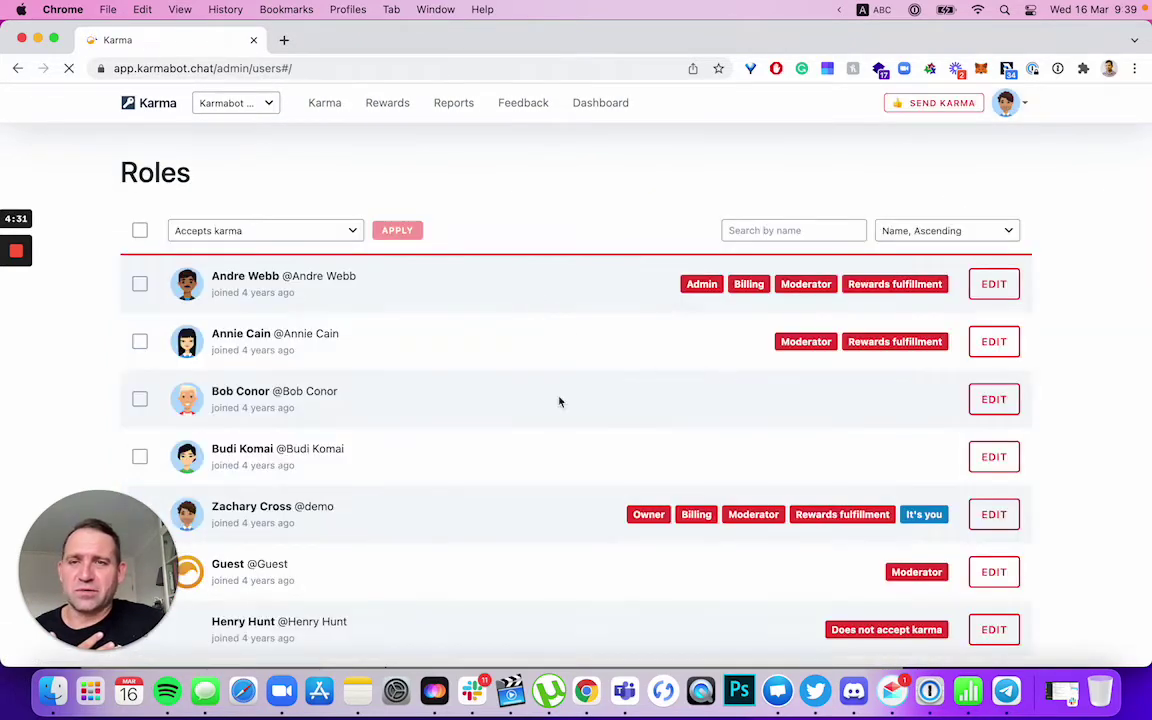
scroll(447, 497, down, 2)
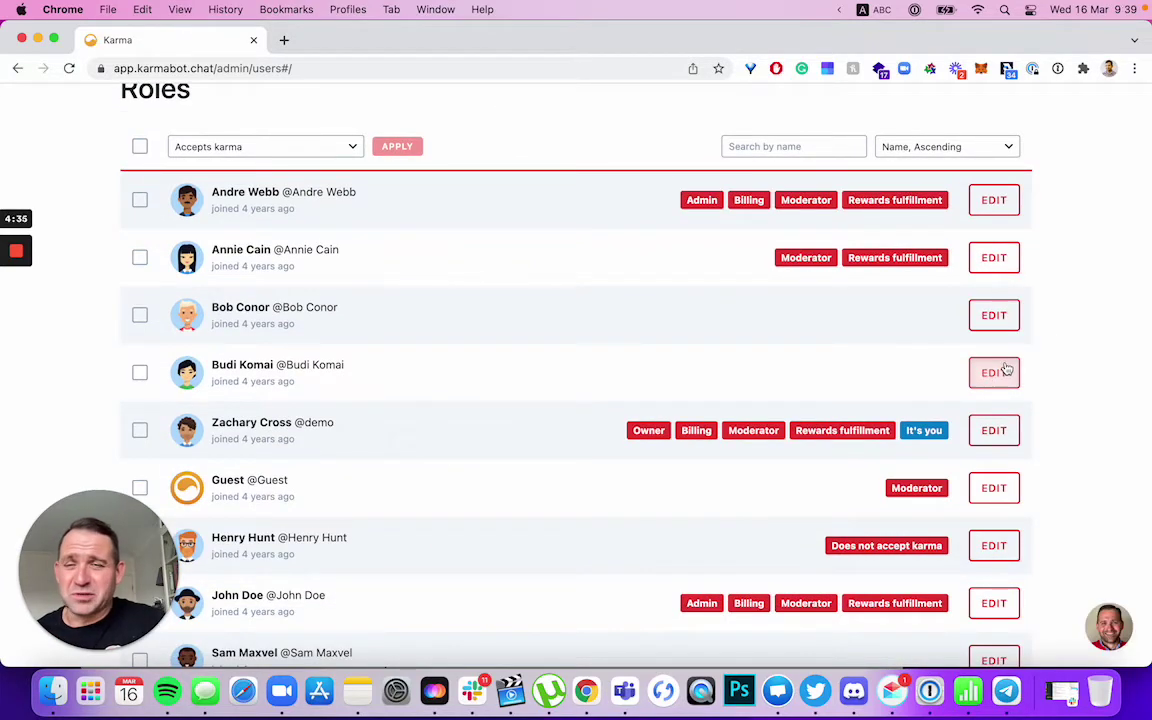
click(1003, 371)
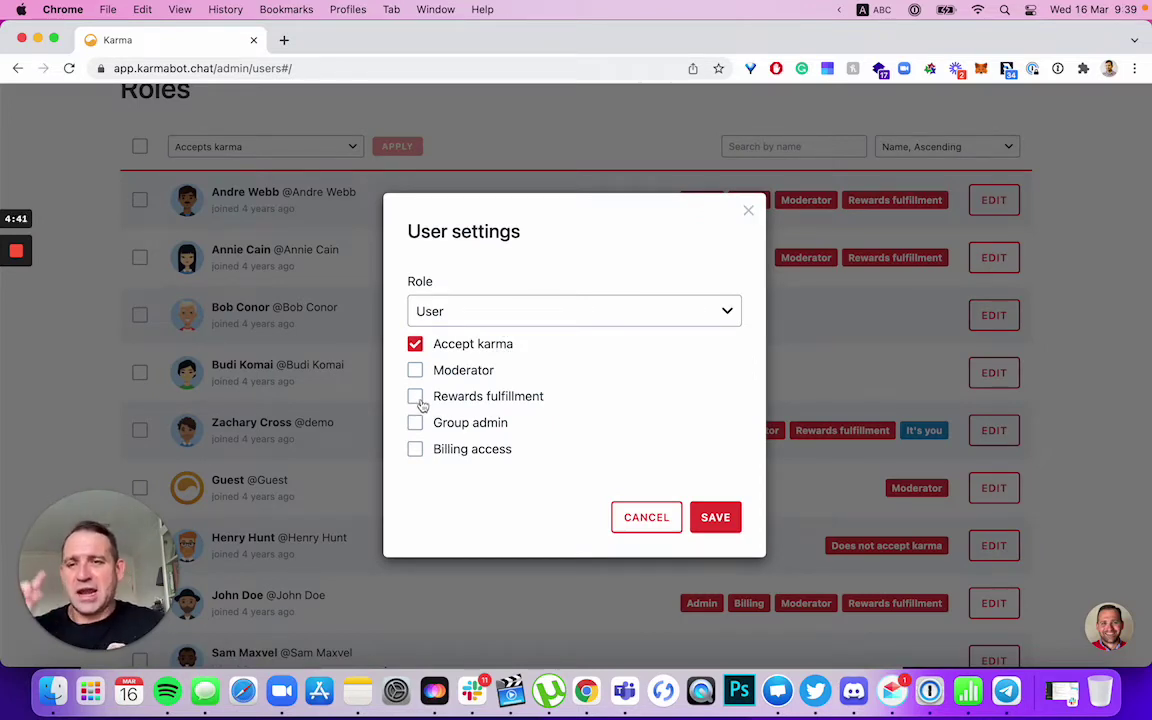
click(634, 520)
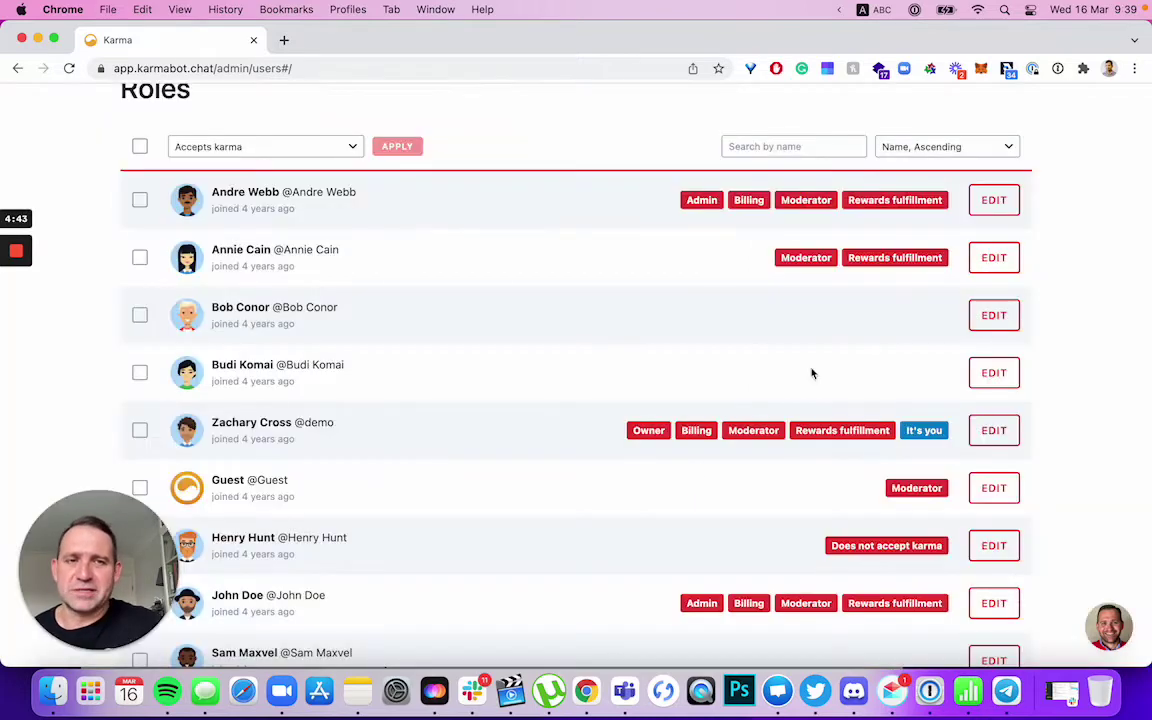
Go from the Roles page back to the Rewards section of the settings.
scroll(977, 334, up, 3)
click(1004, 102)
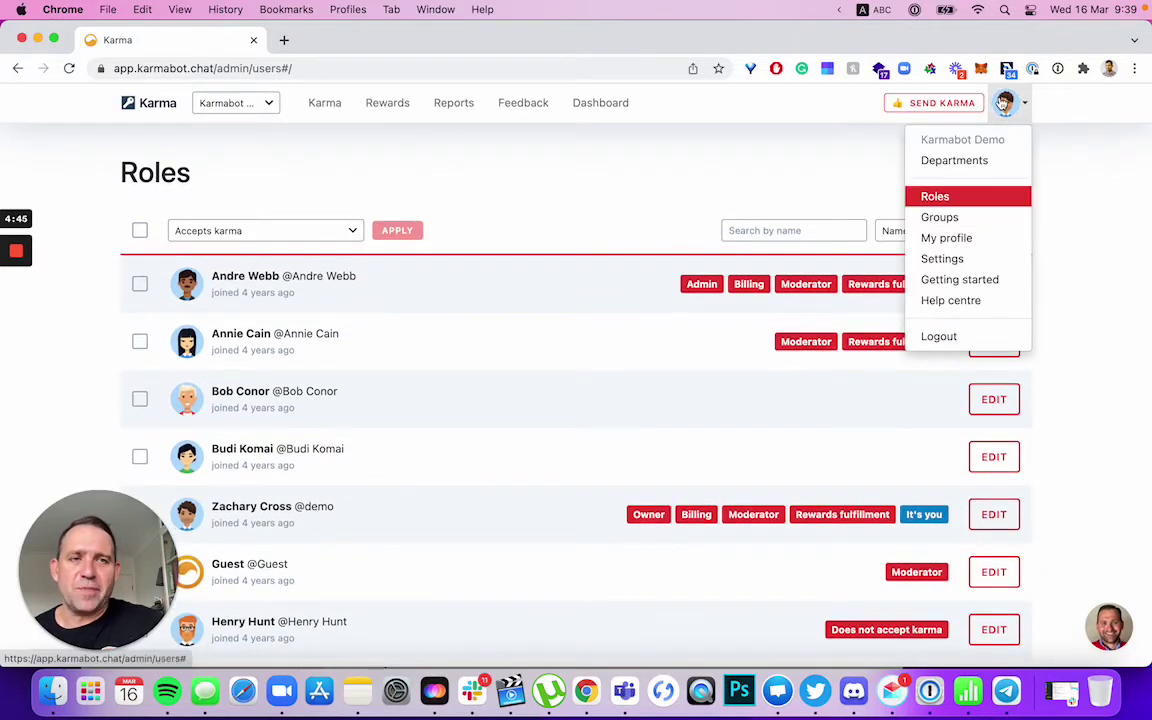
click(950, 259)
scroll(916, 512, down, 5)
scroll(916, 512, up, 4)
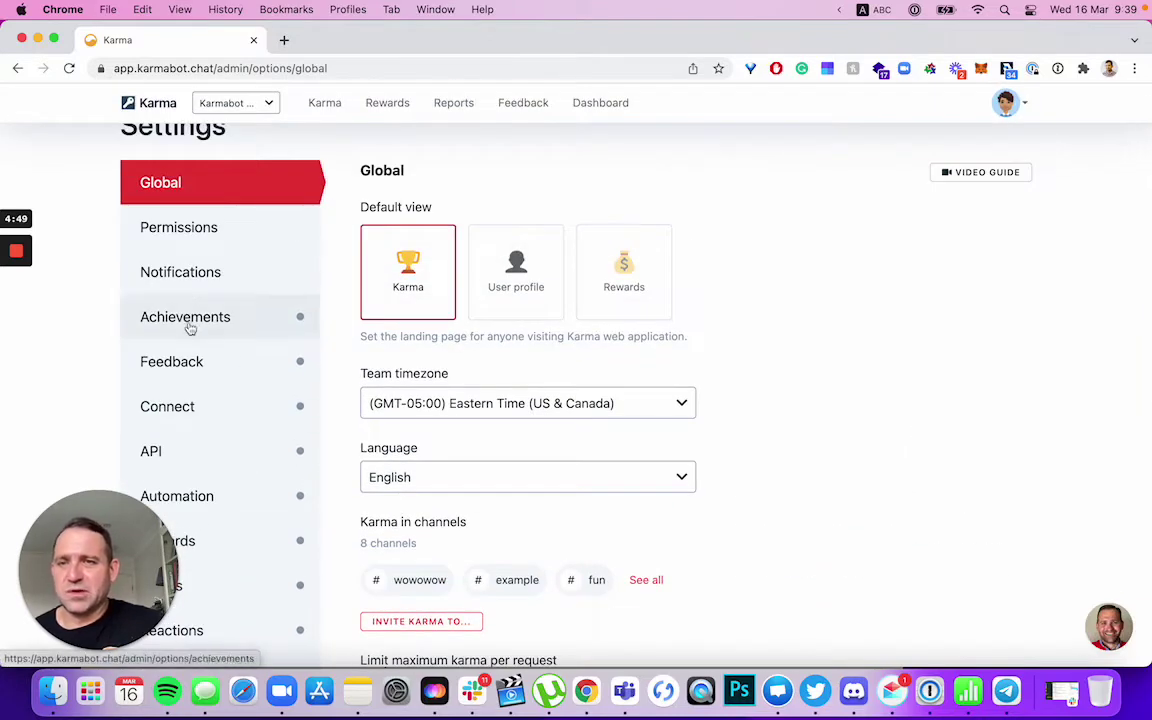
scroll(206, 440, down, 3)
click(206, 397)
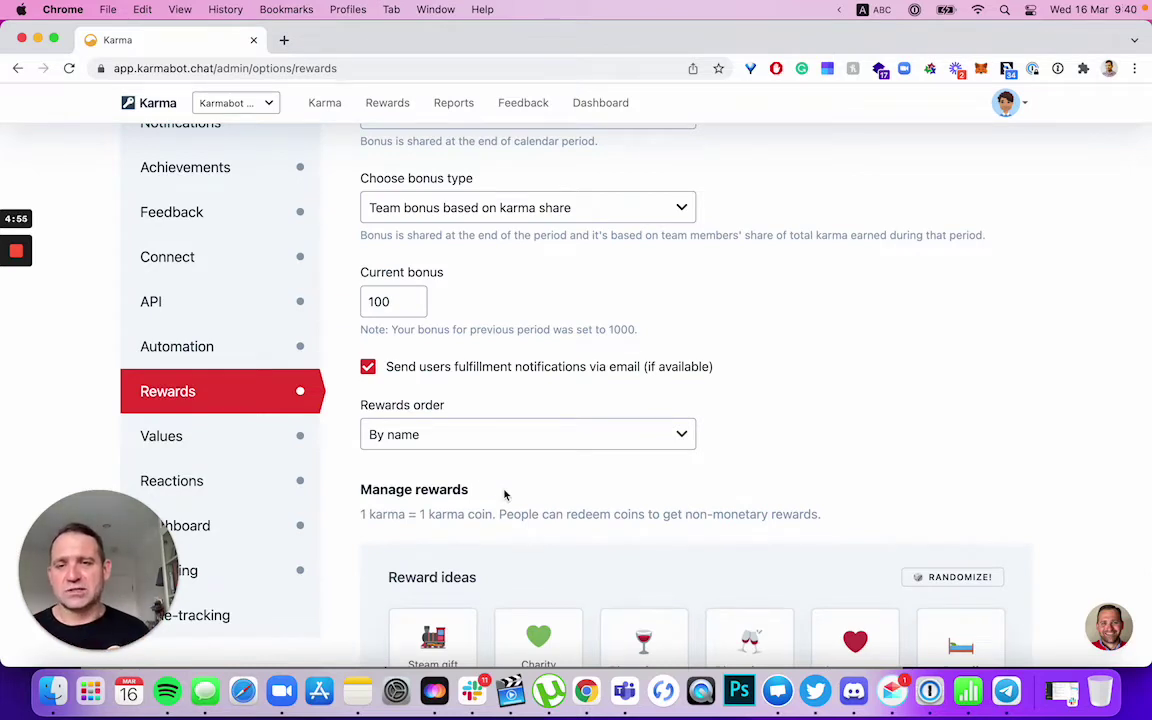
Start a new reward under Manage rewards, choose the Regular reward type, and review its fields.
scroll(505, 495, down, 3)
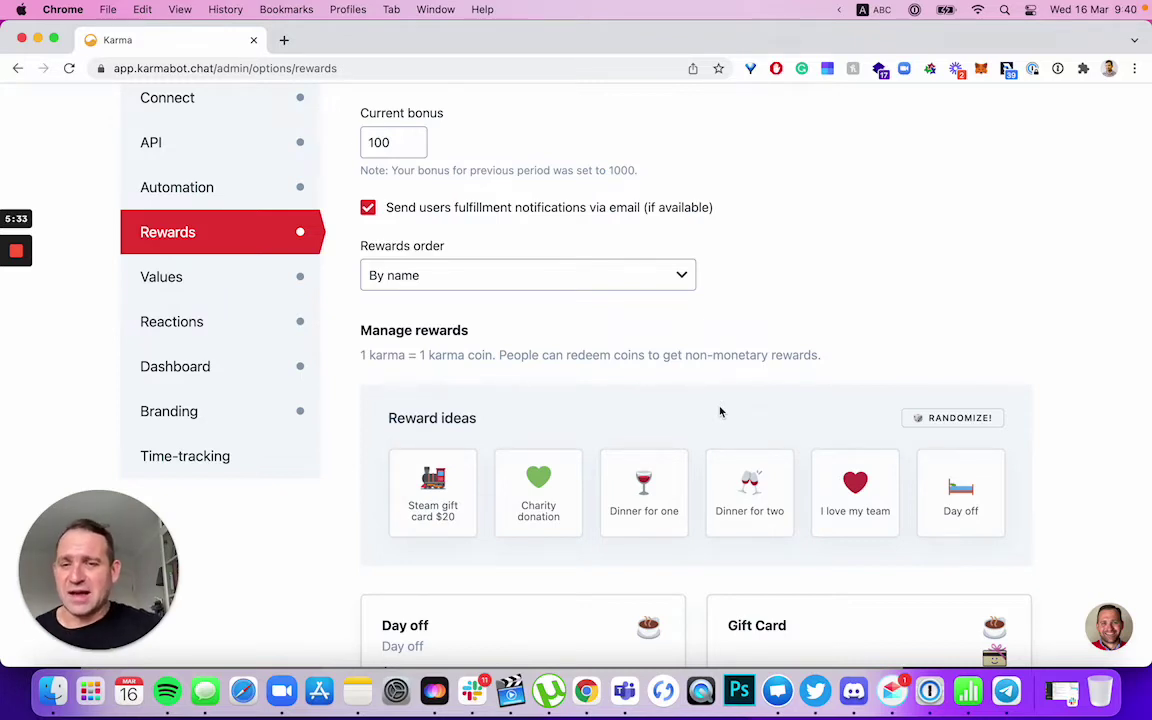
scroll(720, 411, down, 2)
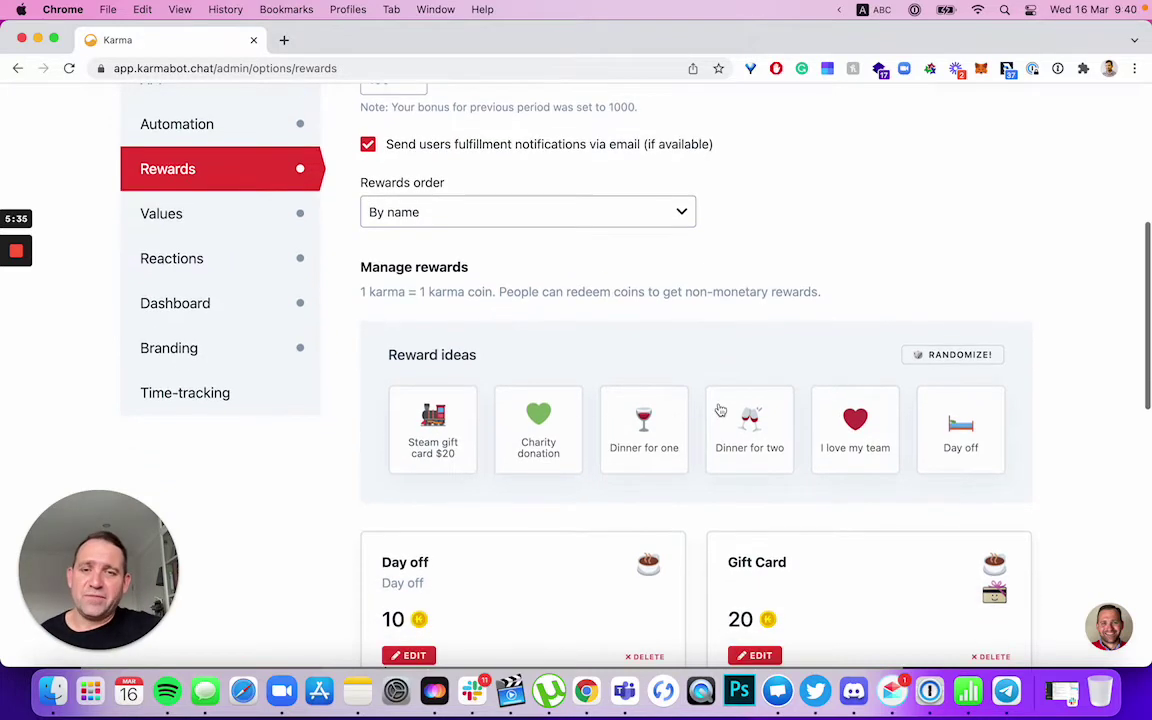
scroll(720, 411, down, 15)
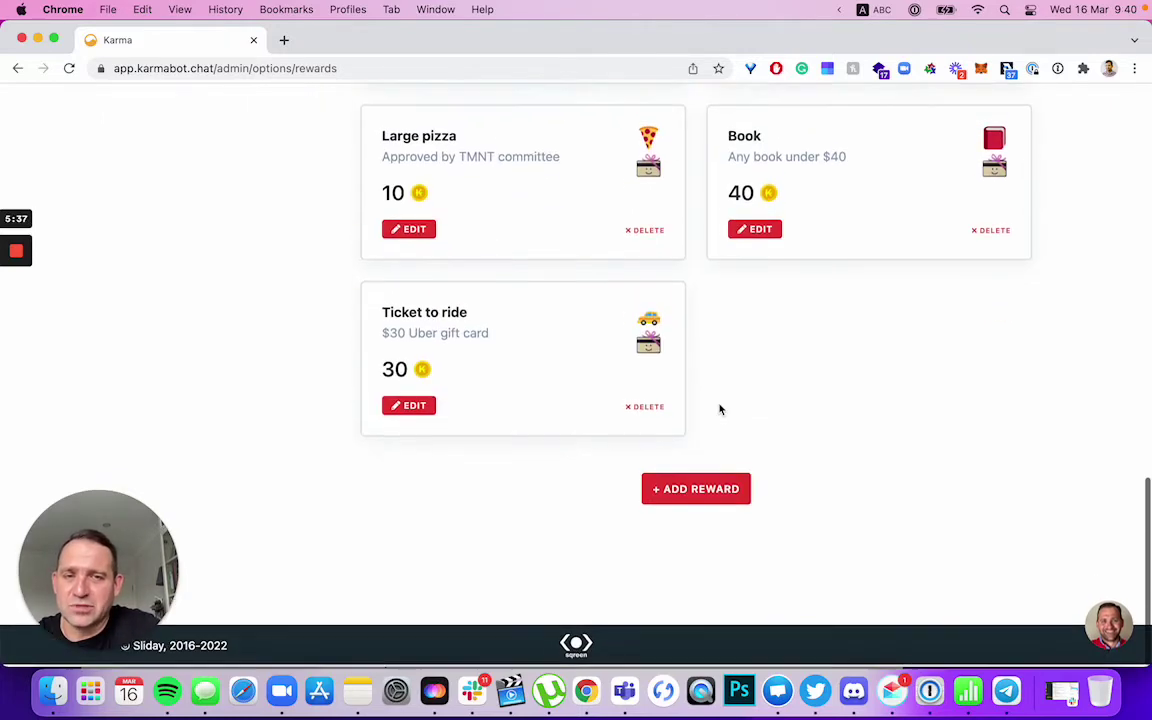
click(702, 486)
click(555, 297)
click(488, 347)
scroll(575, 419, down, 1)
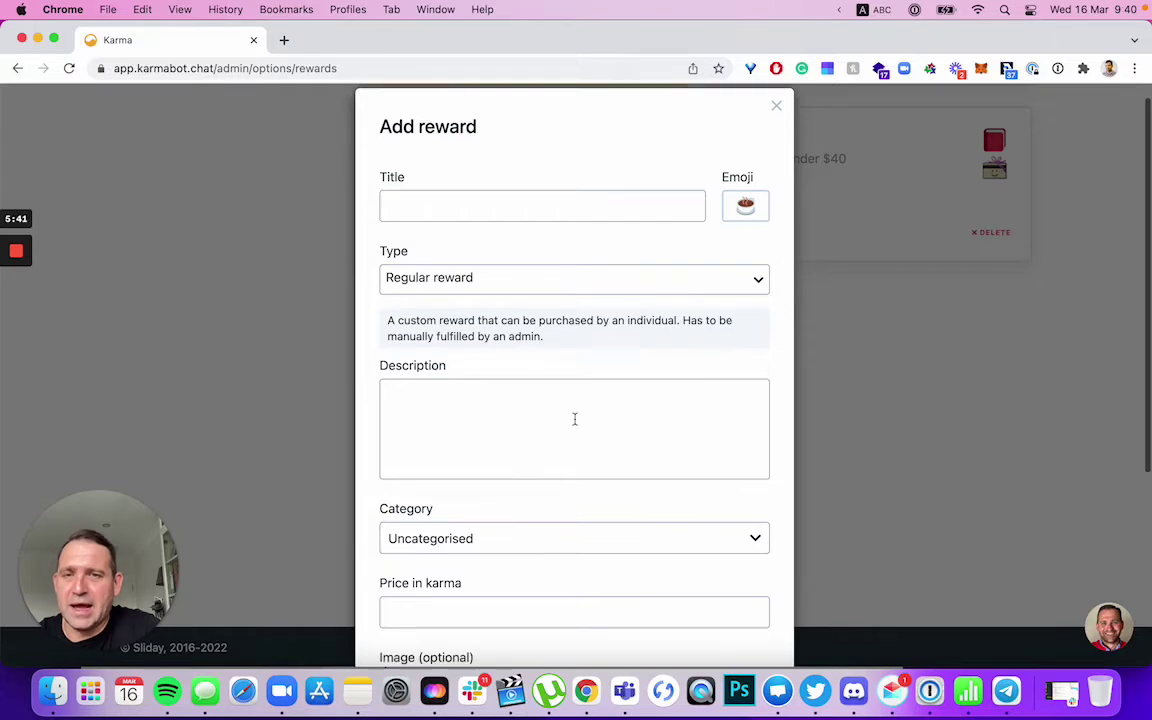
scroll(575, 419, down, 5)
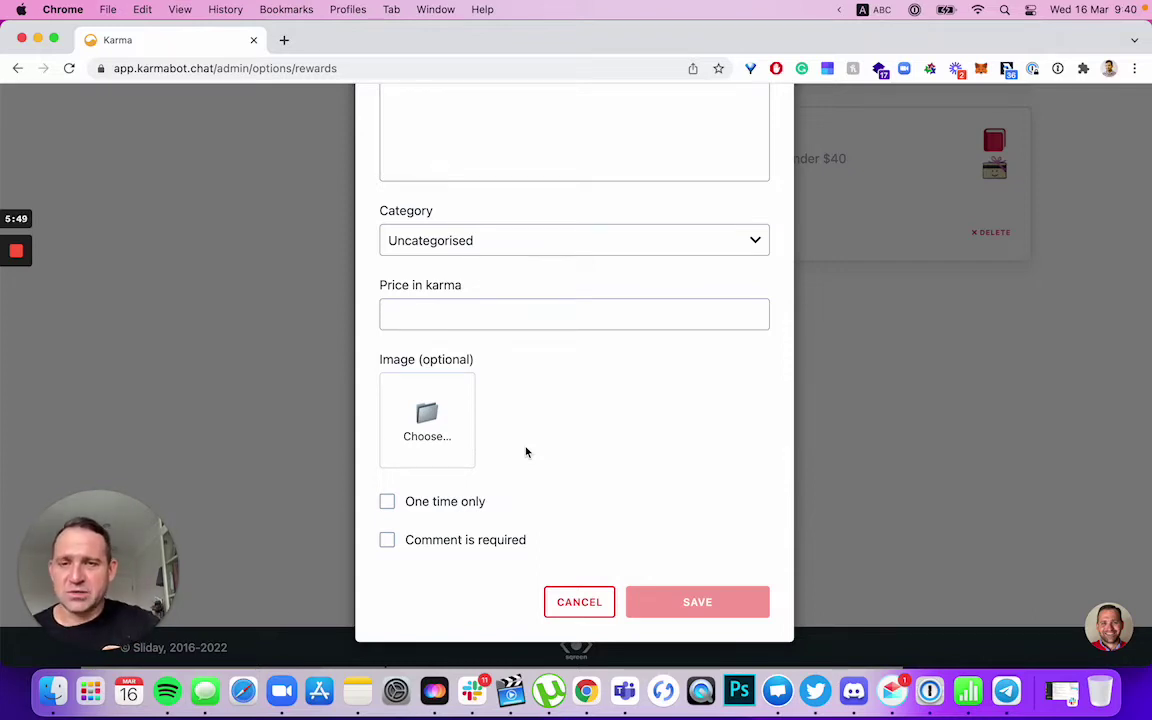
scroll(437, 531, up, 2)
scroll(437, 531, up, 3)
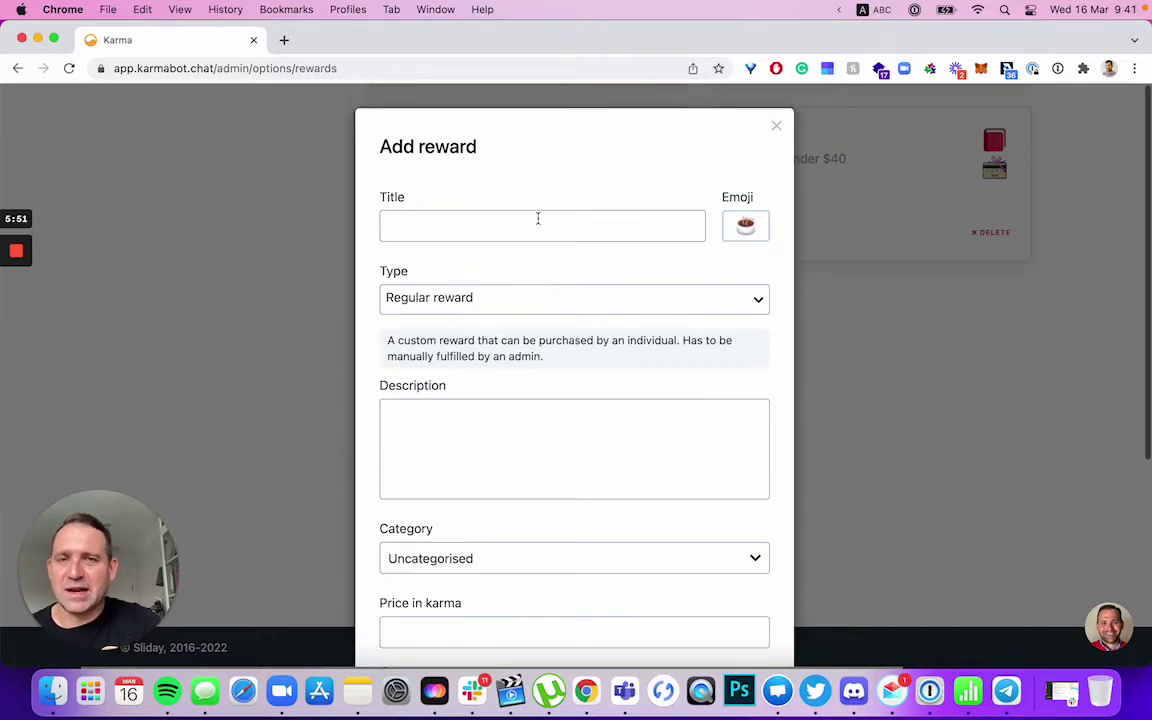
Title the new reward lksdhjb, describe it as lksdjglkdsg, and assign it to the Work perks category.
text(lksdhjb)
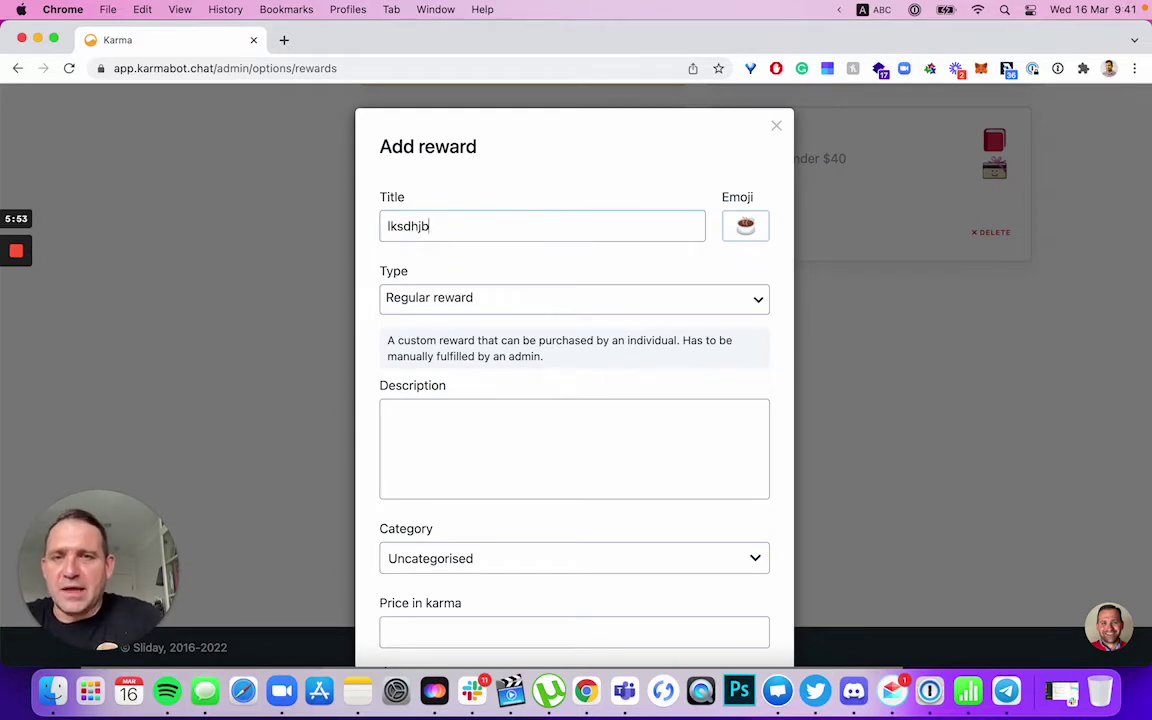
click(482, 421)
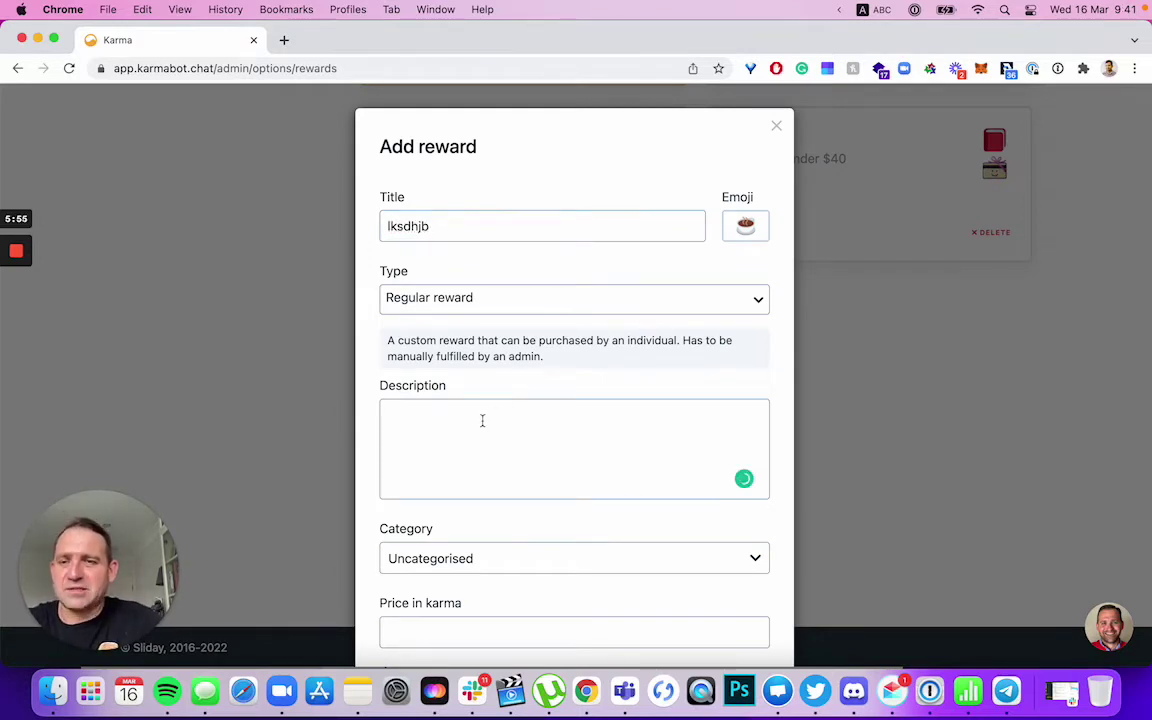
text(lksdjglkdsg)
click(452, 558)
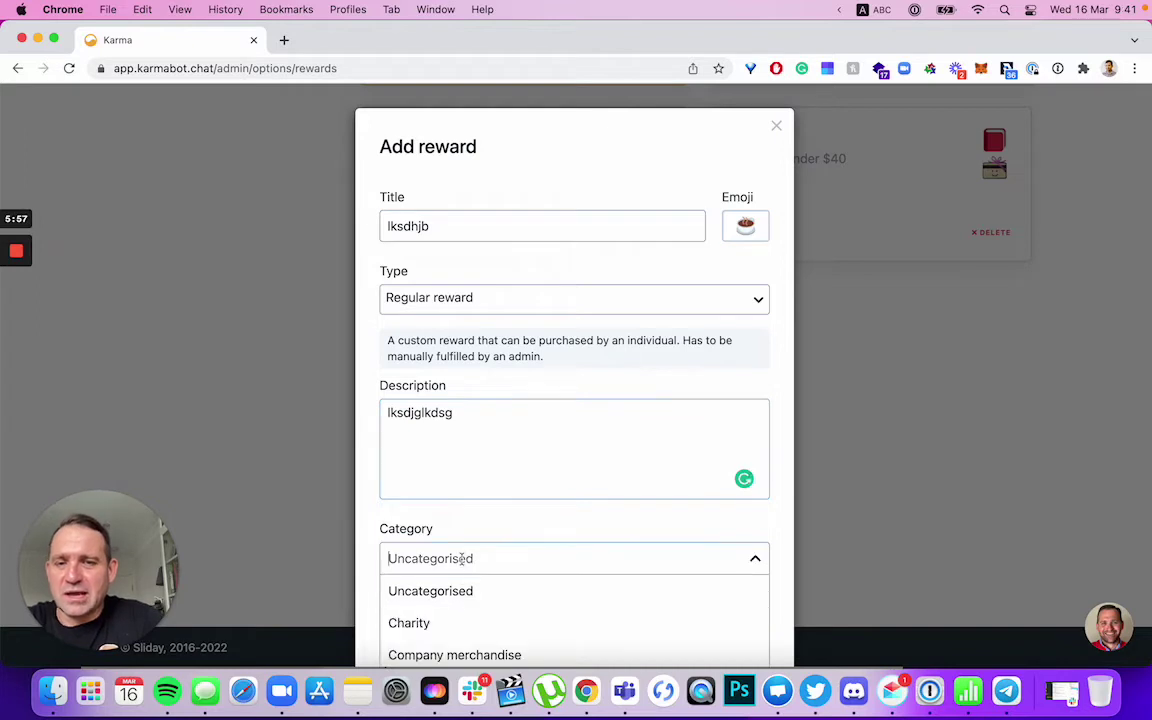
scroll(470, 500, down, 3)
scroll(463, 380, down, 3)
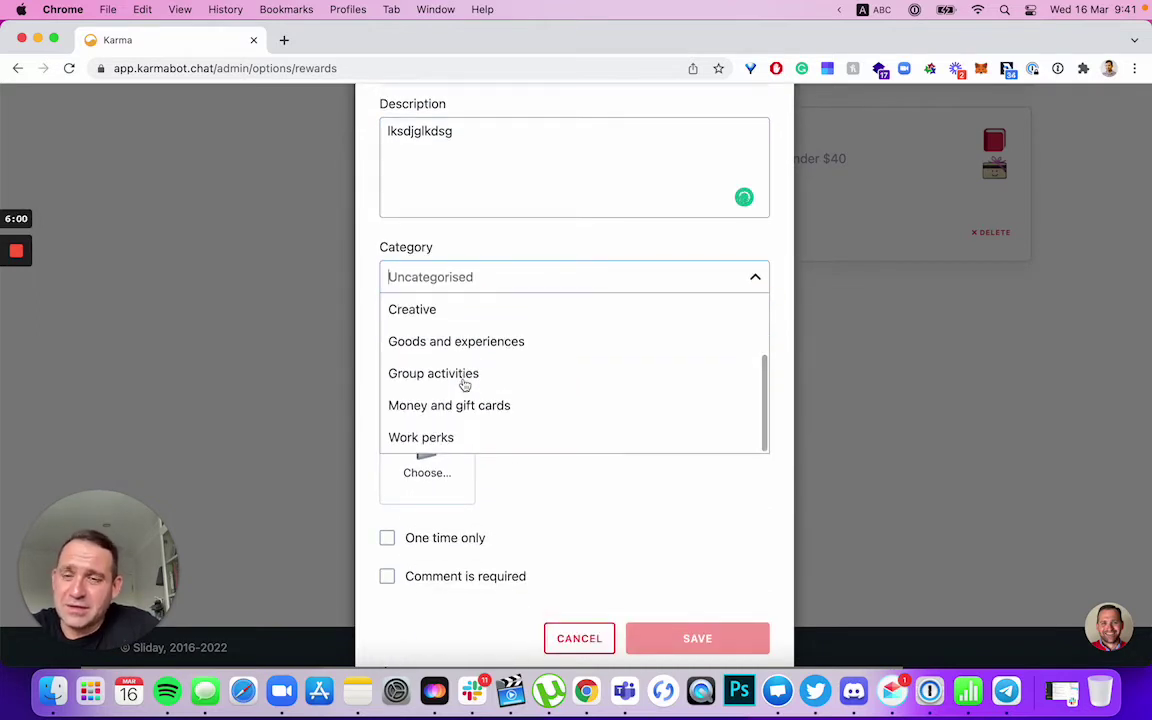
click(436, 440)
Set the reward's price to 5 karma, make a comment required, and save the reward.
click(431, 352)
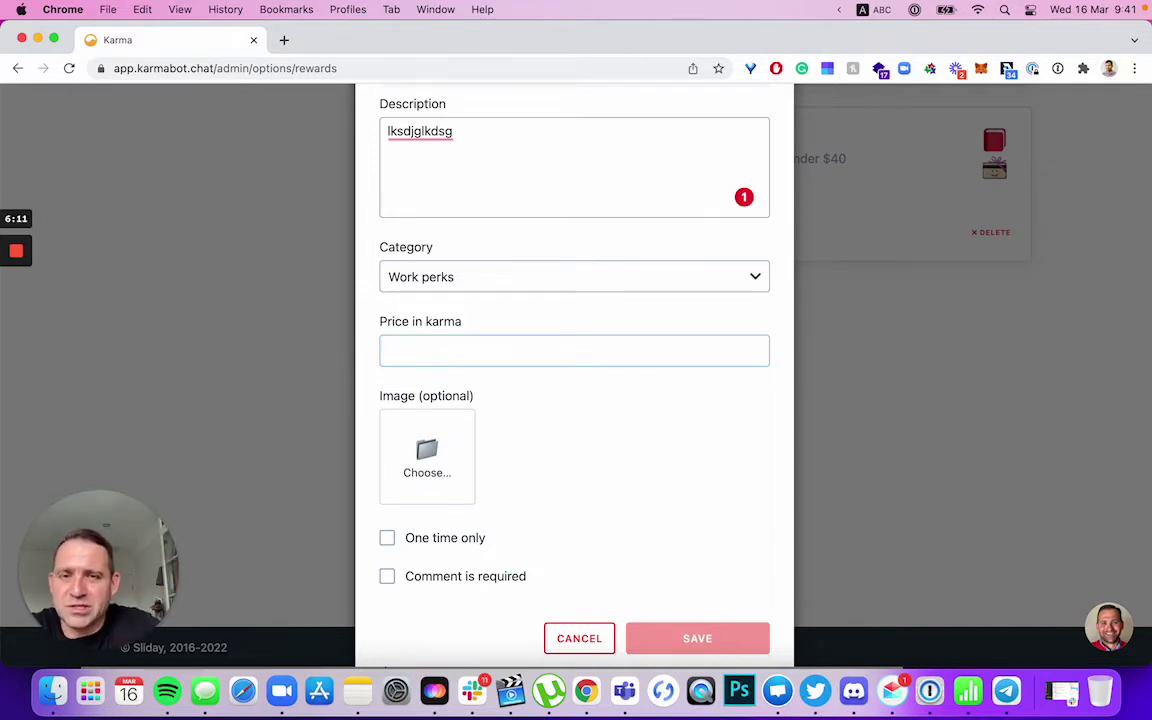
text(5)
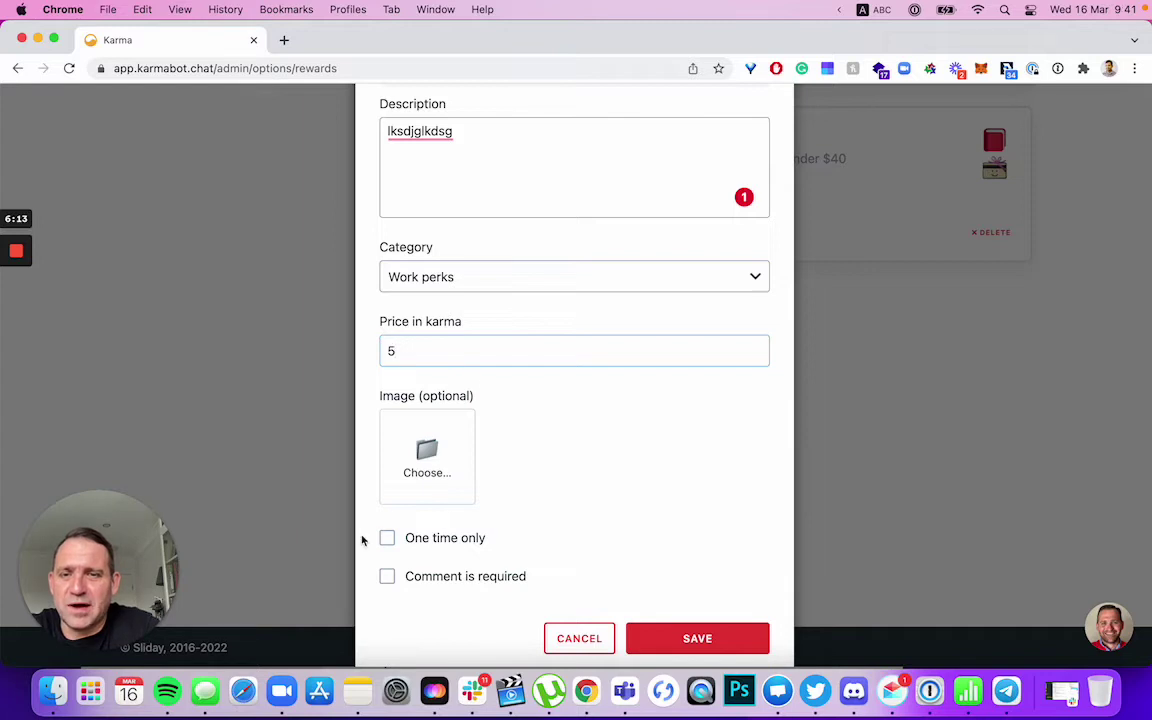
click(388, 577)
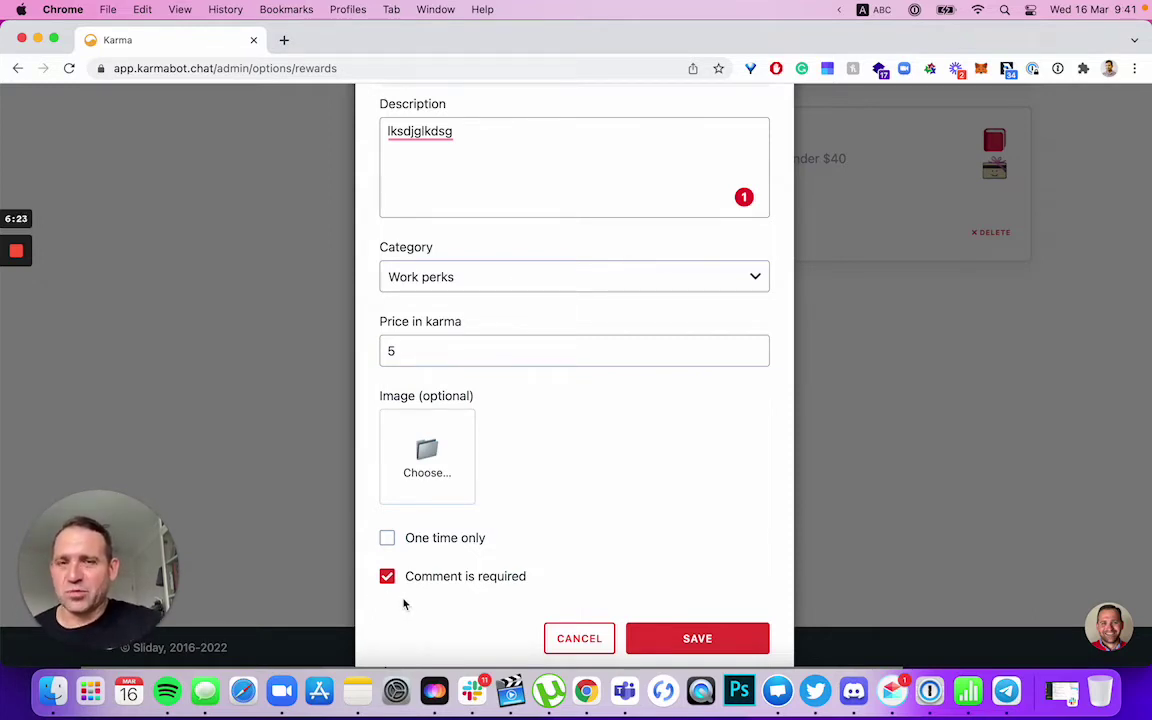
scroll(404, 604, up, 3)
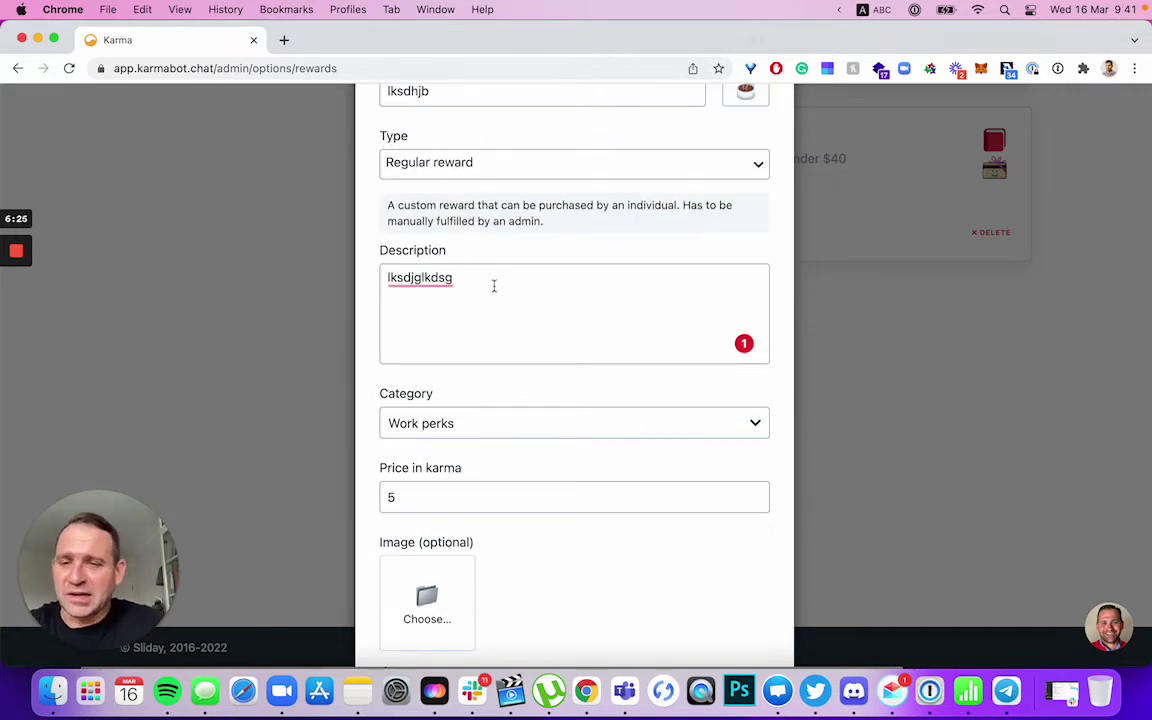
scroll(493, 286, down, 4)
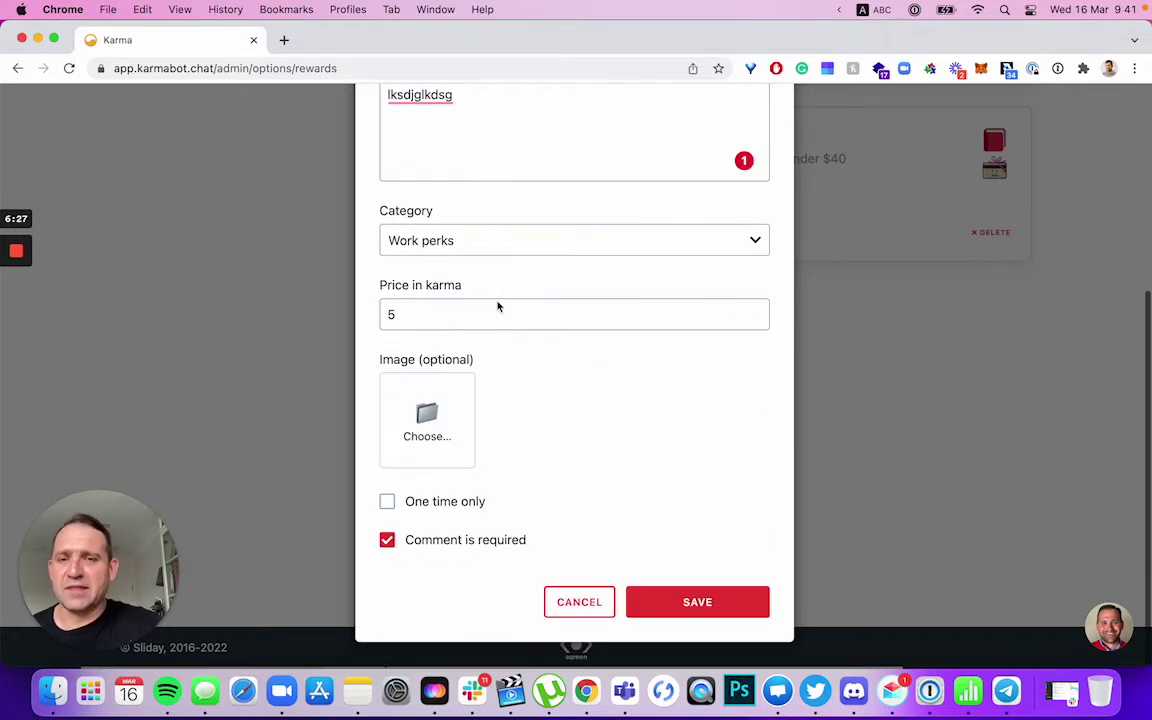
click(675, 603)
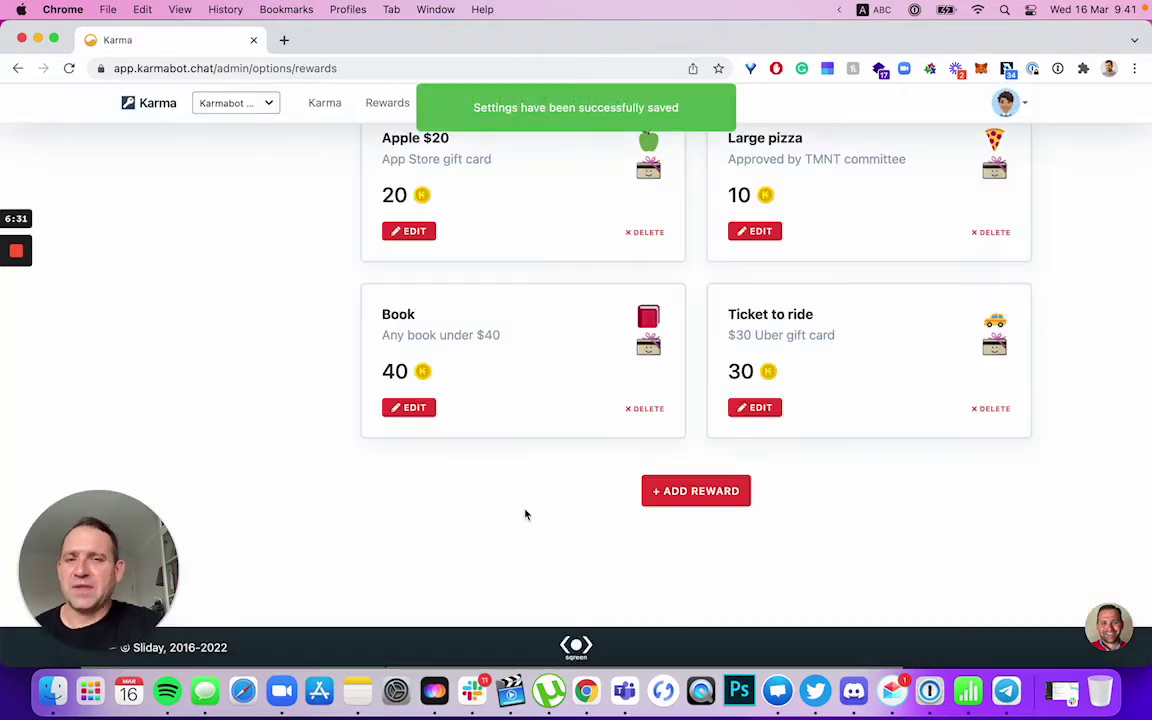
View the Team reward type in another new reward form, and close it without saving.
click(724, 494)
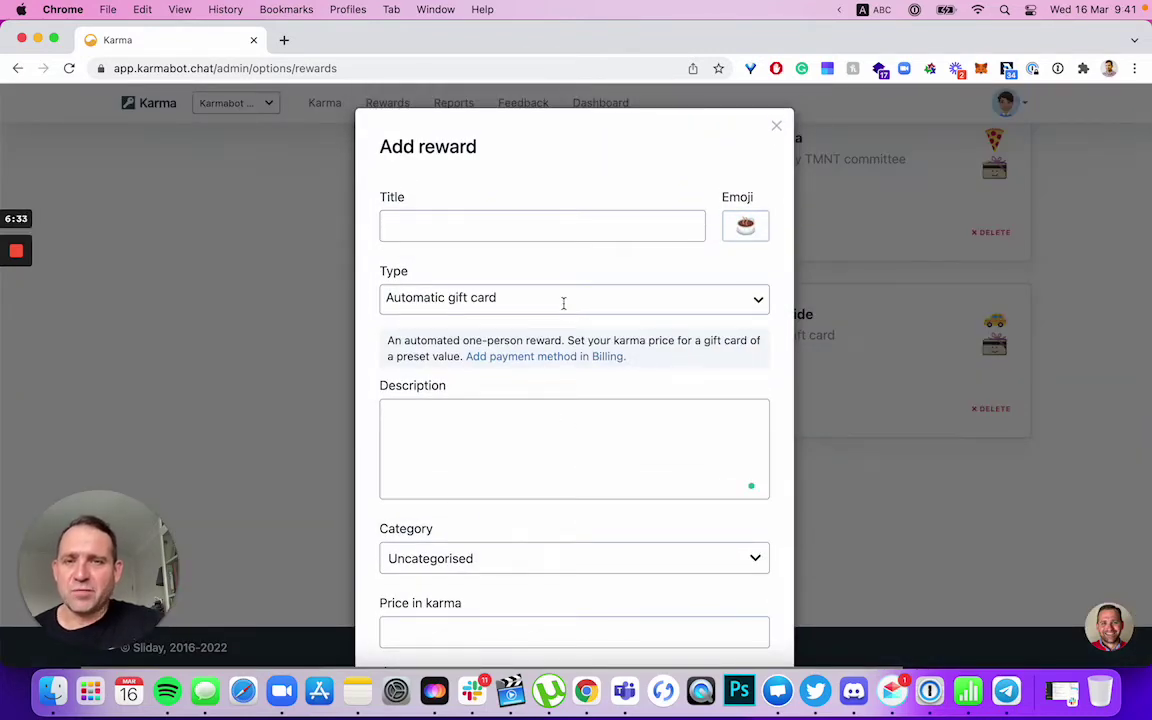
click(560, 299)
click(484, 369)
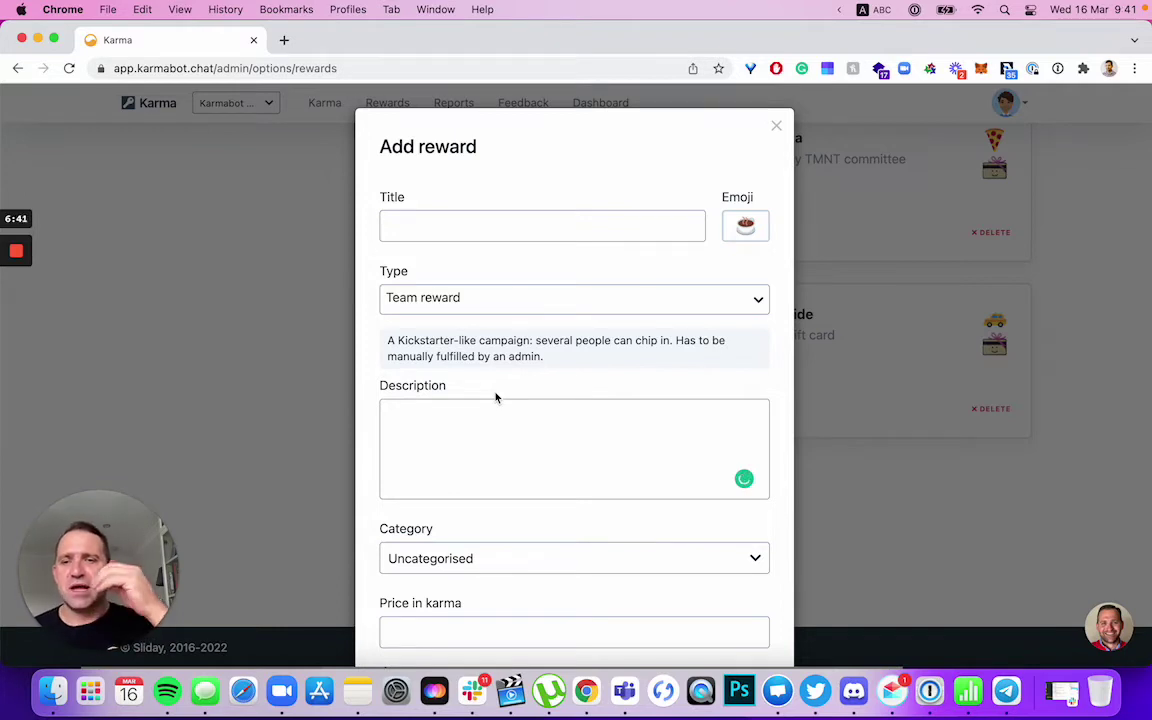
click(776, 126)
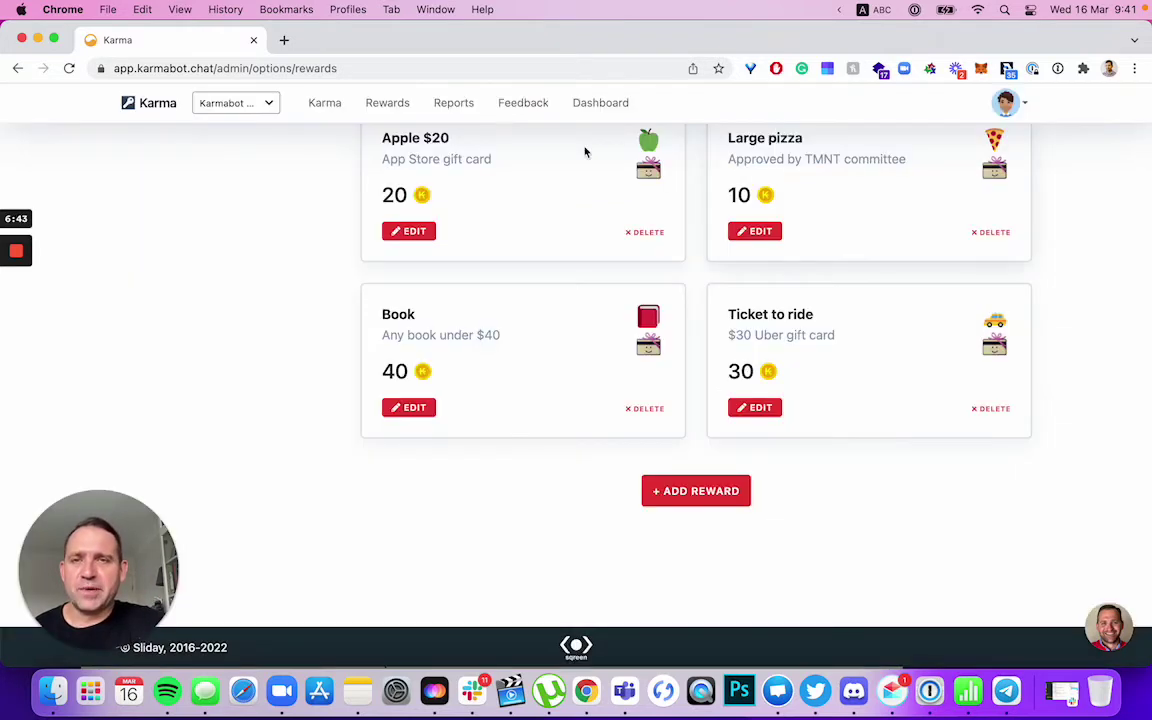
On the Rewards page, contribute 5 karma to Charity donation with the comment lksdnblksd, and force redeem that team reward.
click(376, 110)
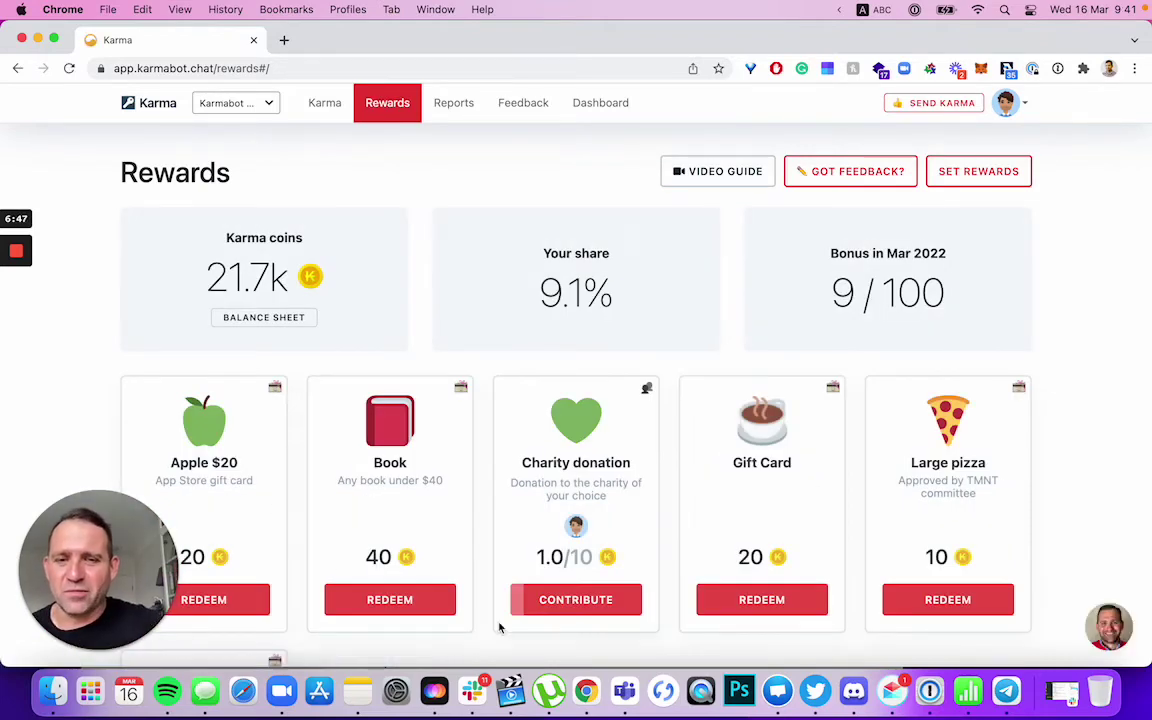
click(591, 604)
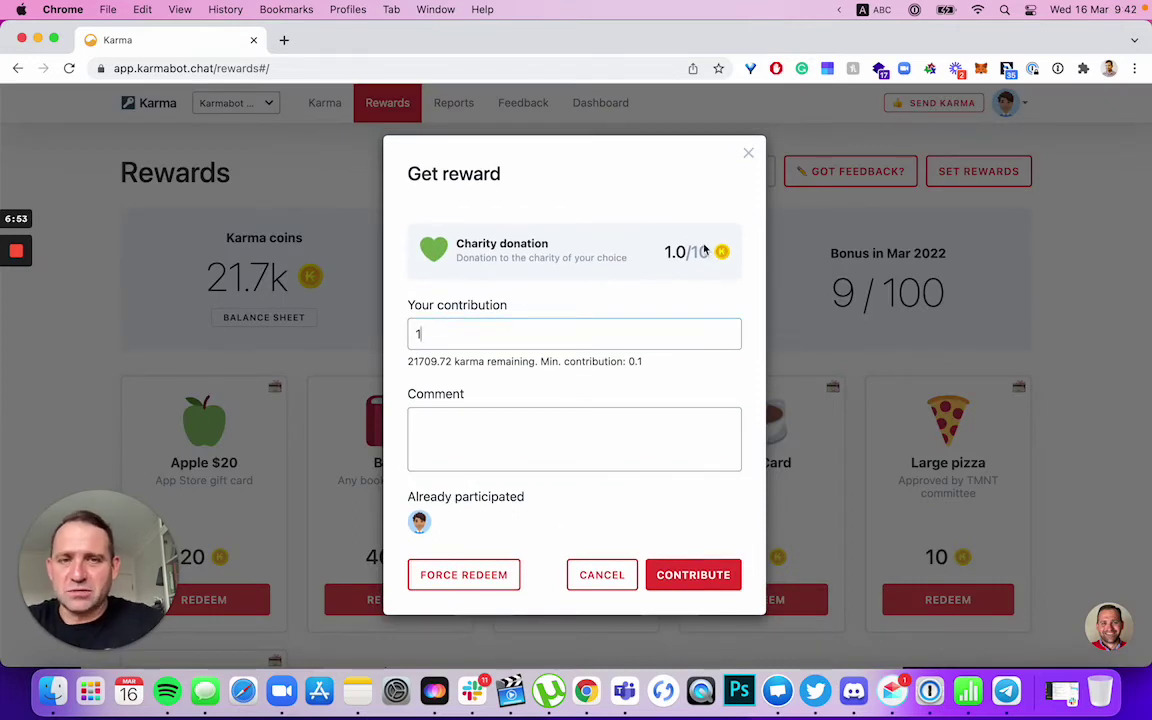
key(BackSpace)
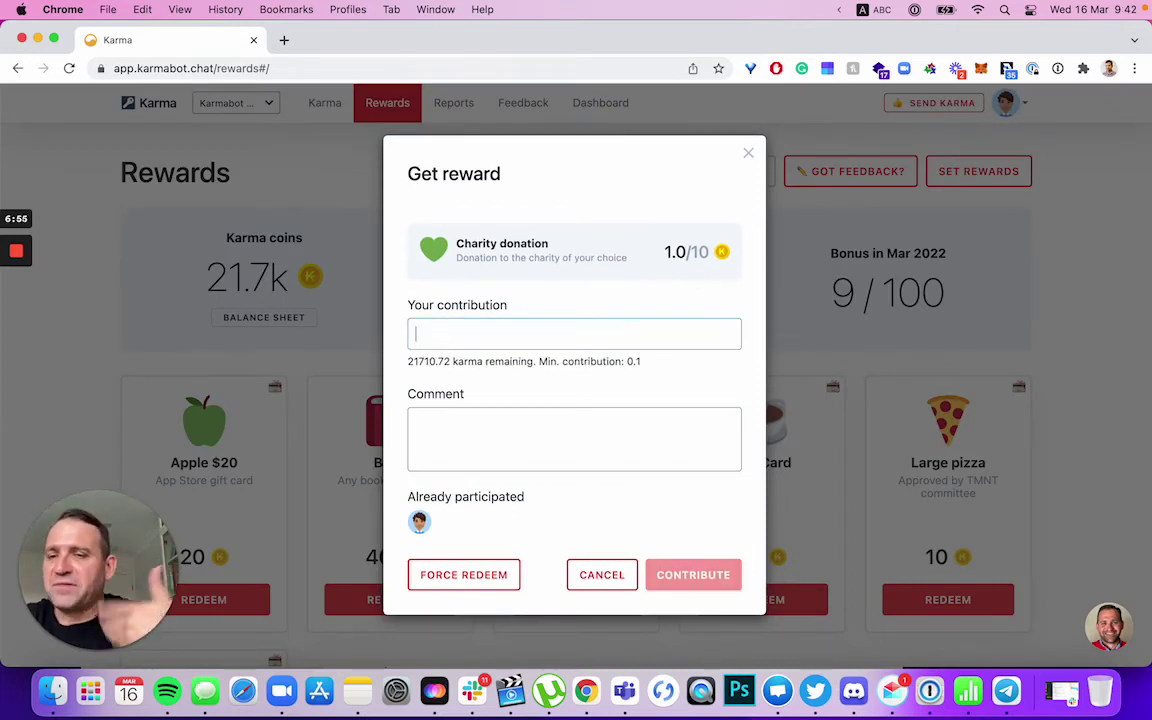
text(5)
click(539, 452)
text(lksdnblksd)
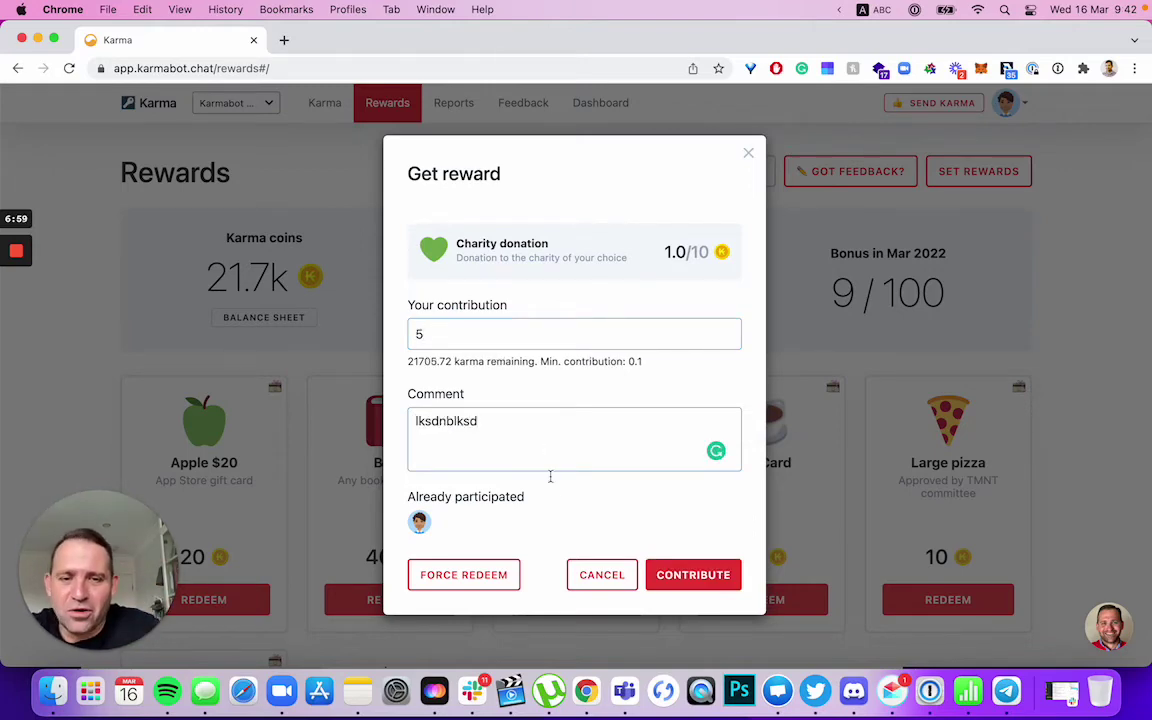
click(694, 573)
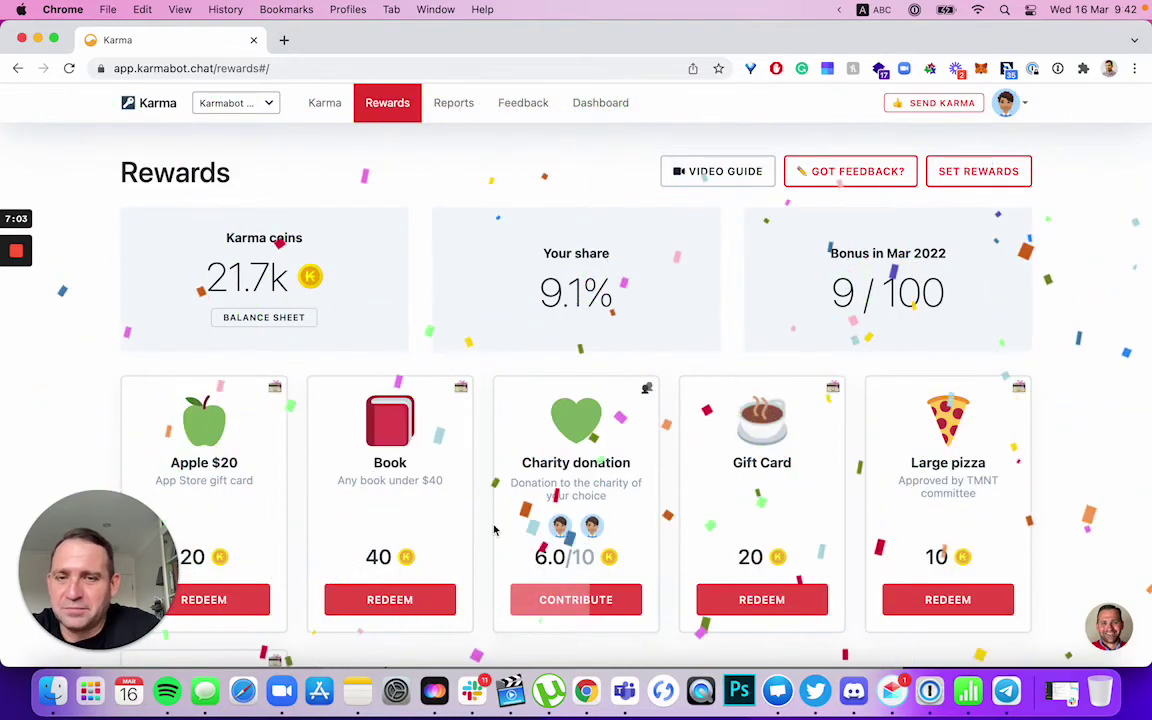
click(556, 600)
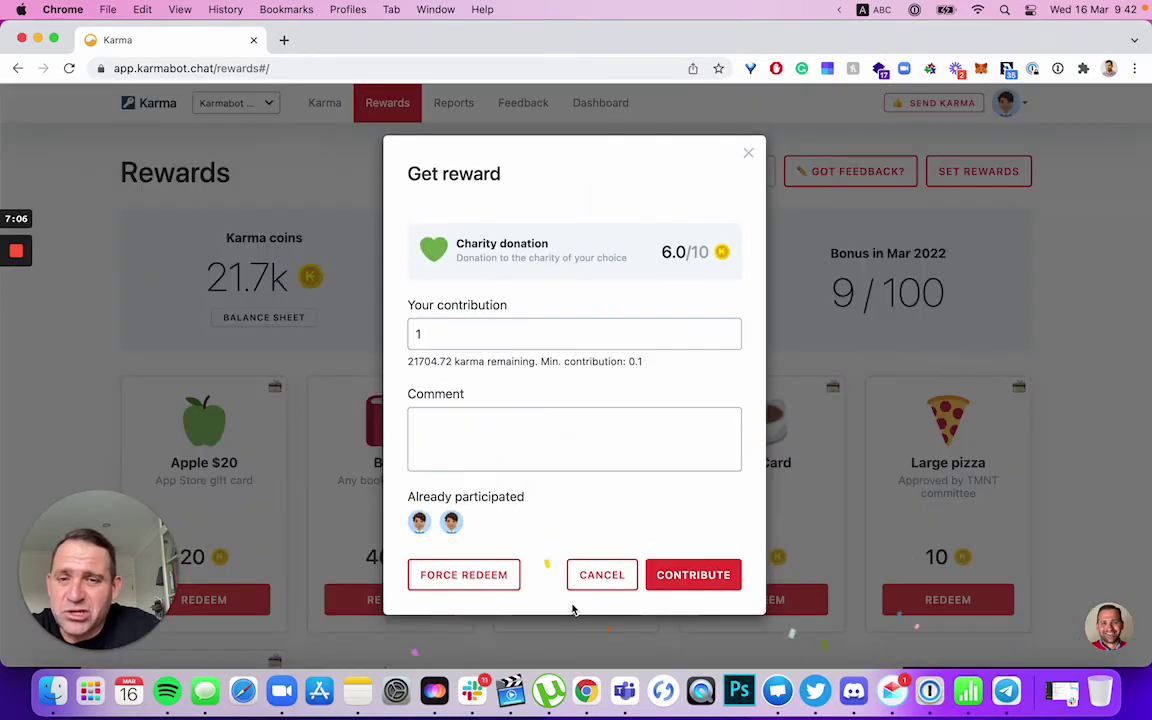
click(455, 590)
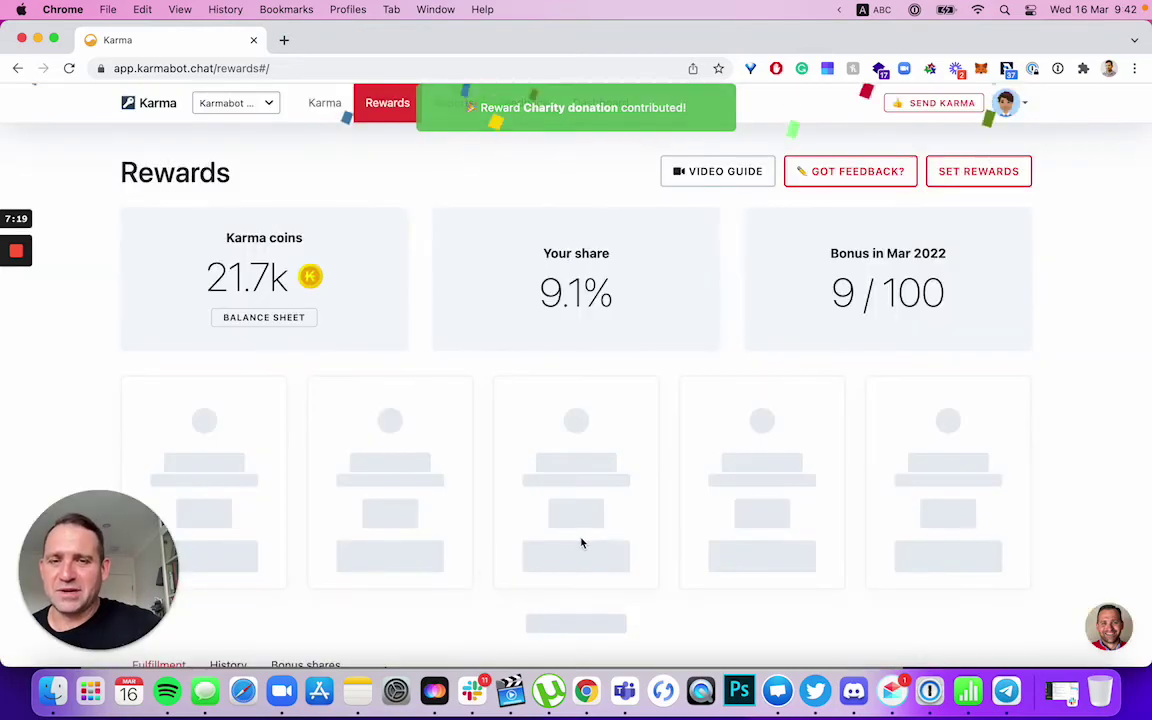
Redeem the lksdhjb reward under Work perks with the comment klsdjblkdsnglksd.
scroll(571, 540, down, 10)
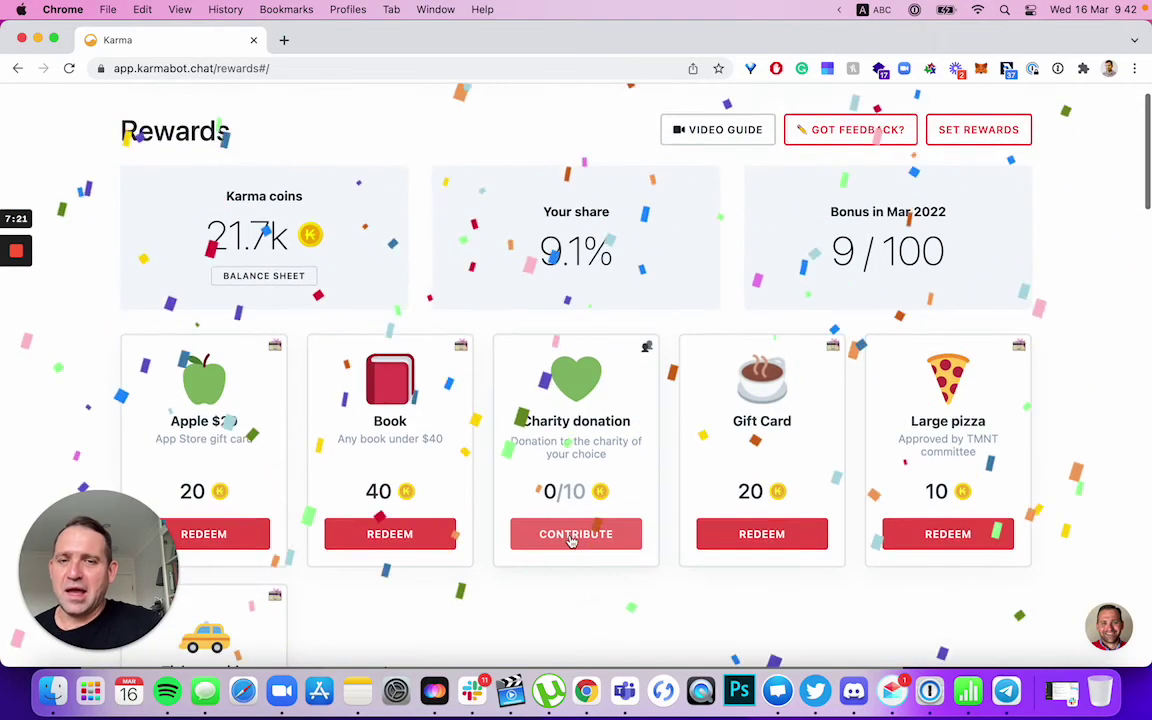
scroll(571, 542, down, 5)
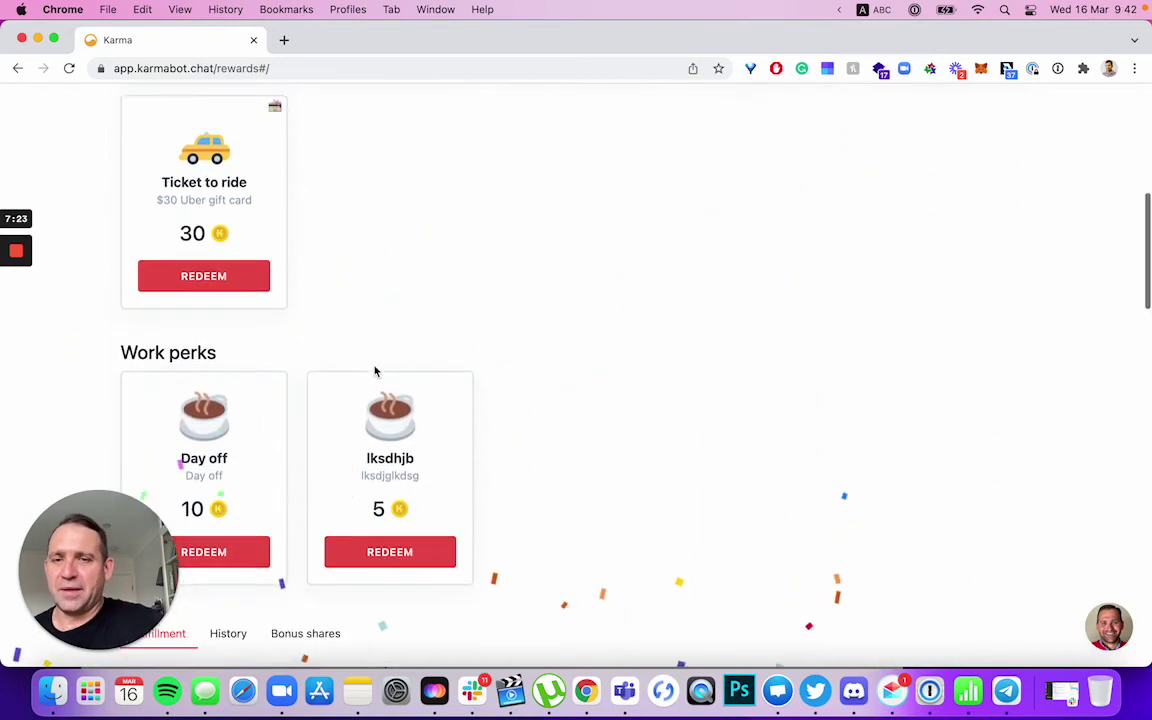
click(405, 414)
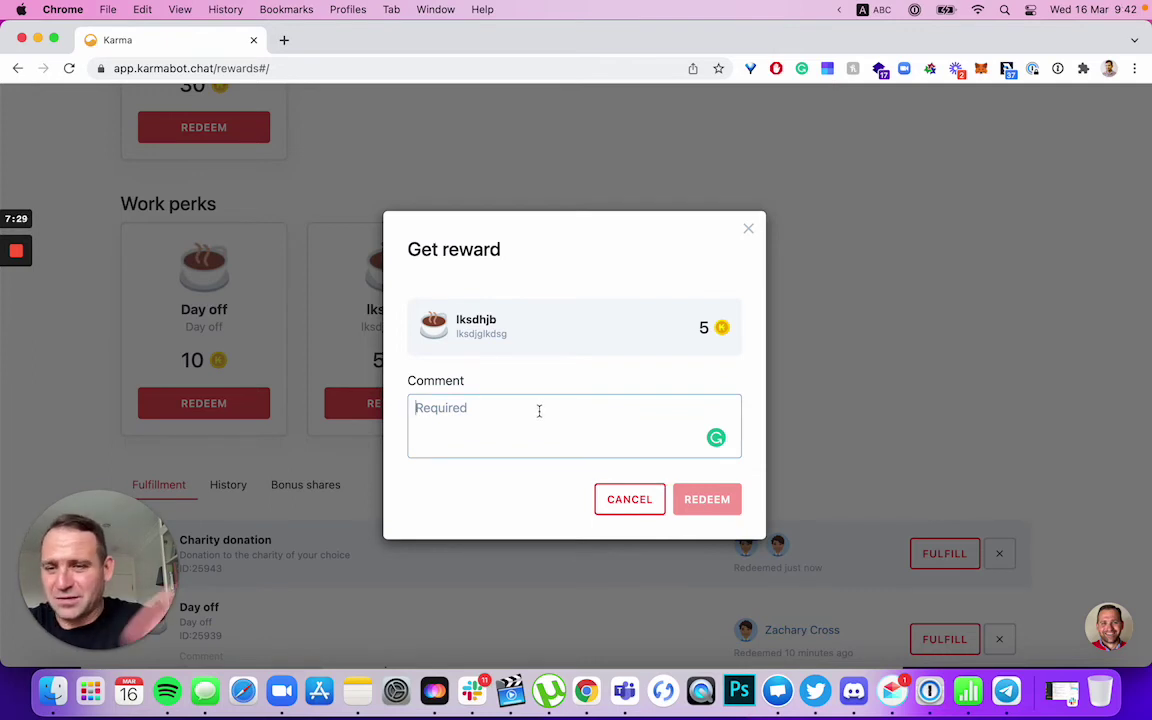
text(klsdjblkdsnglksd)
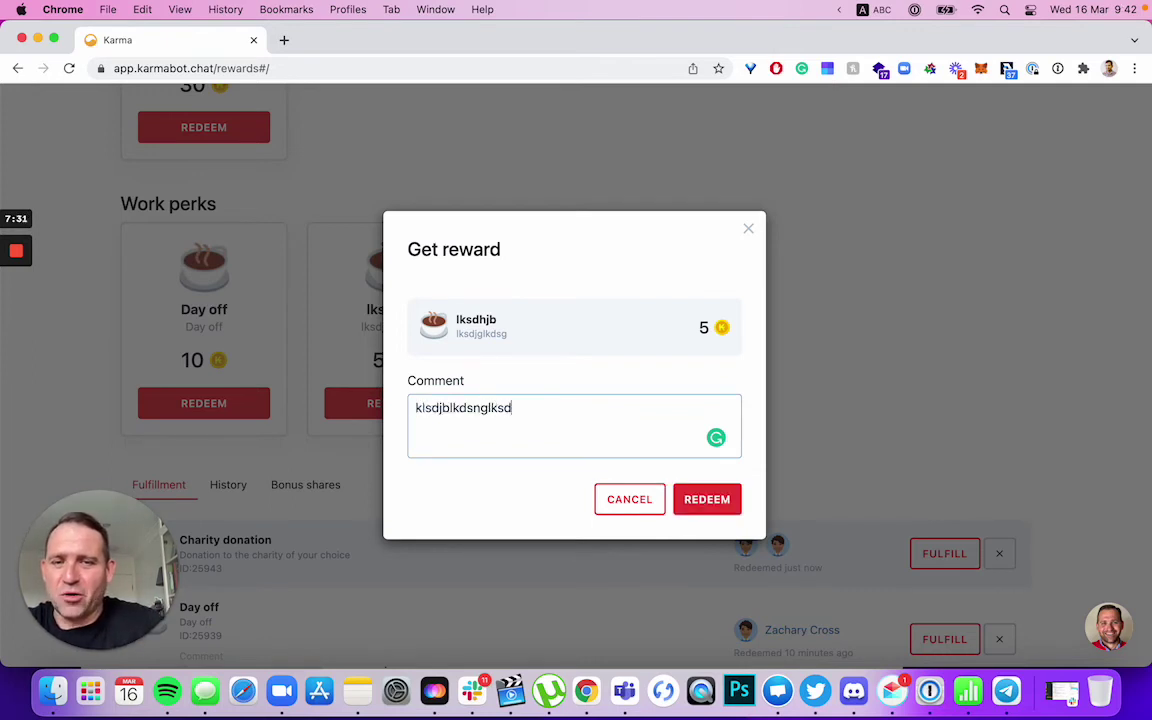
click(723, 501)
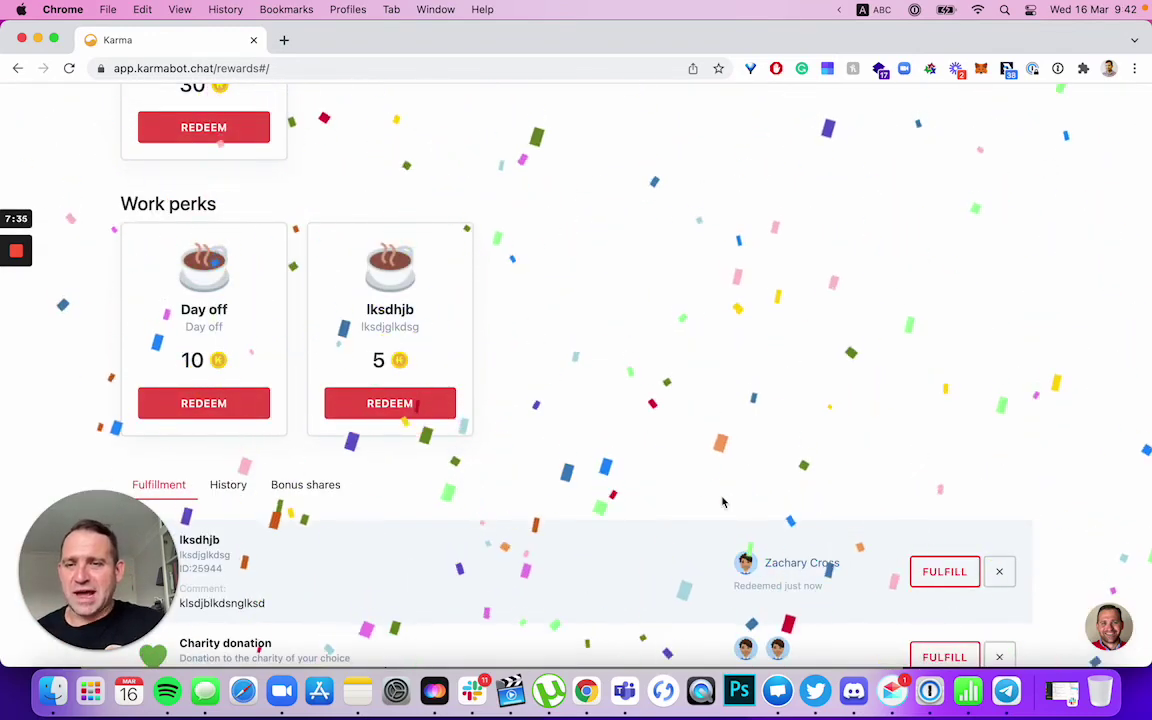
Fulfill the just redeemed lksdhjb reward in the Fulfillment list and confirm.
scroll(822, 509, down, 3)
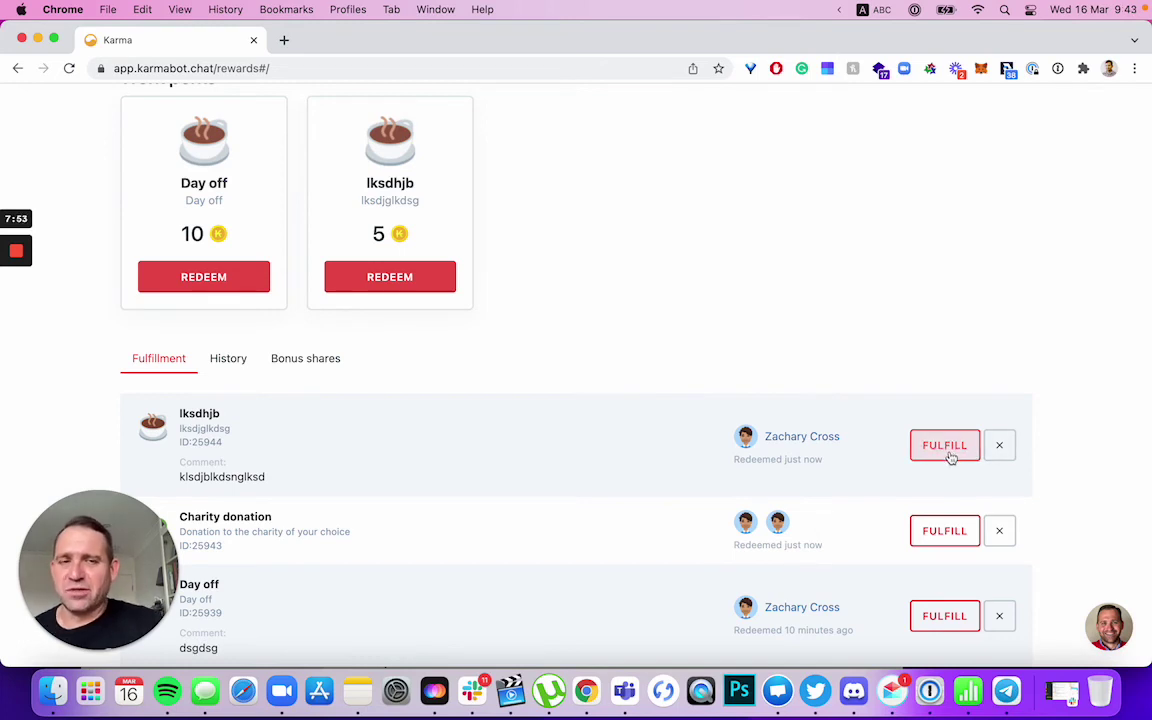
click(947, 449)
click(727, 491)
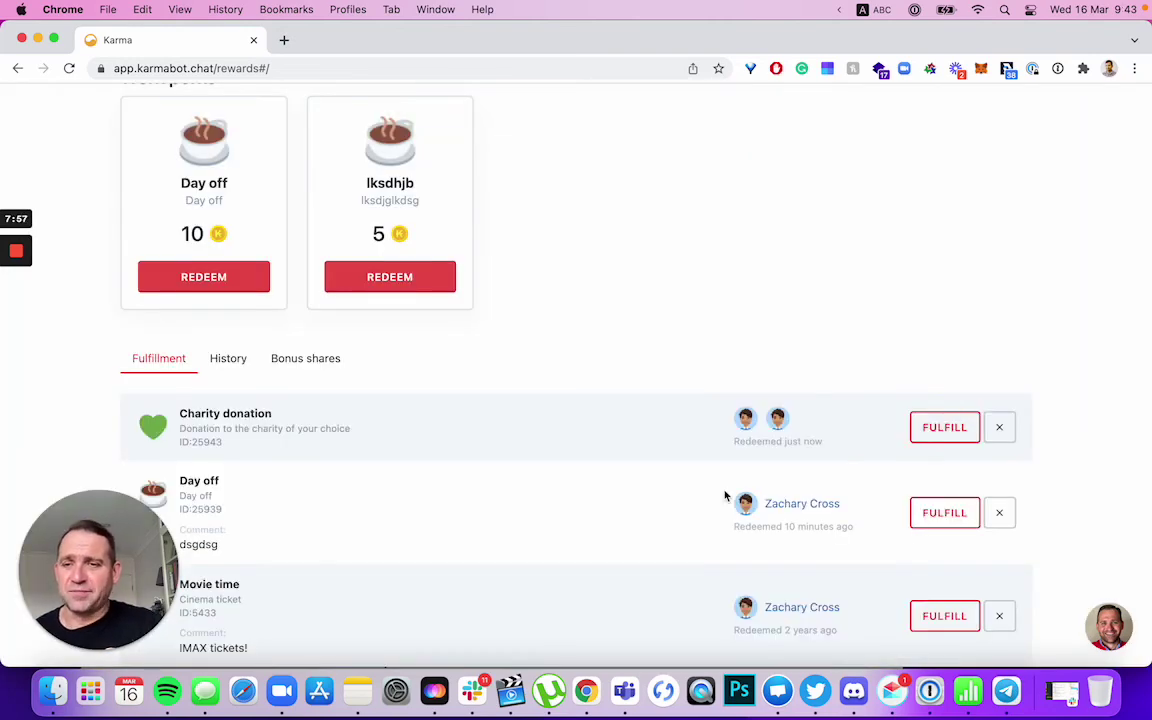
View the incoming and outgoing karma coins in the balance sheet, and close it.
scroll(725, 494, up, 15)
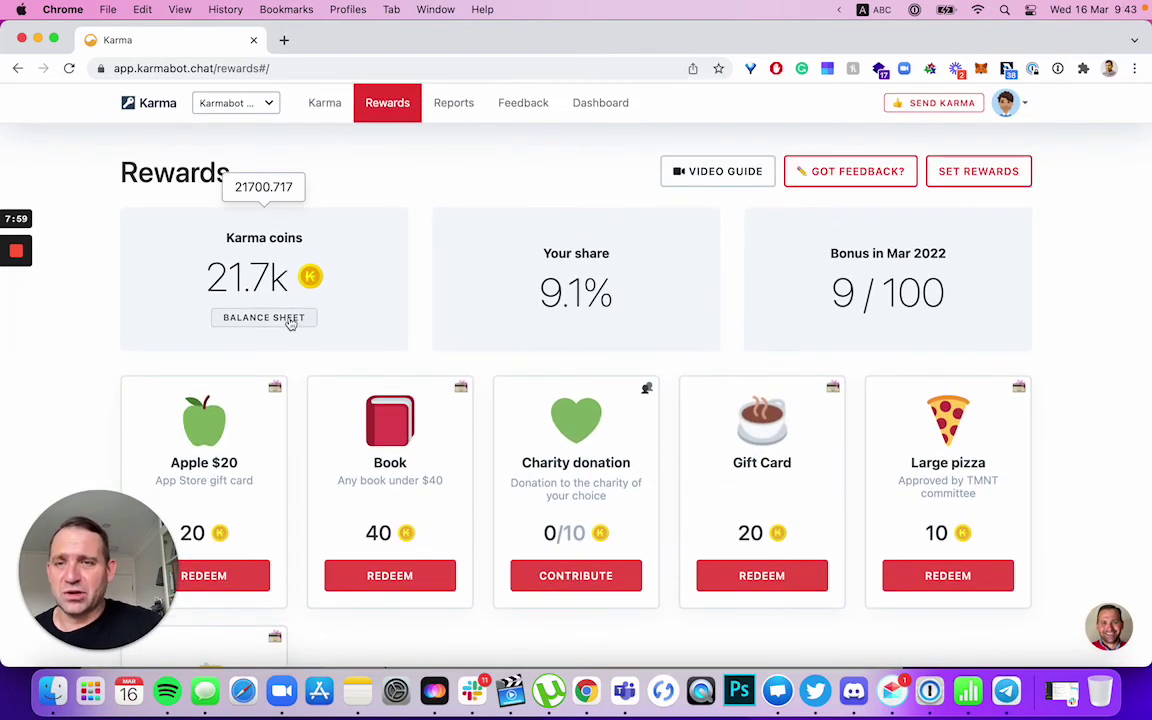
click(264, 318)
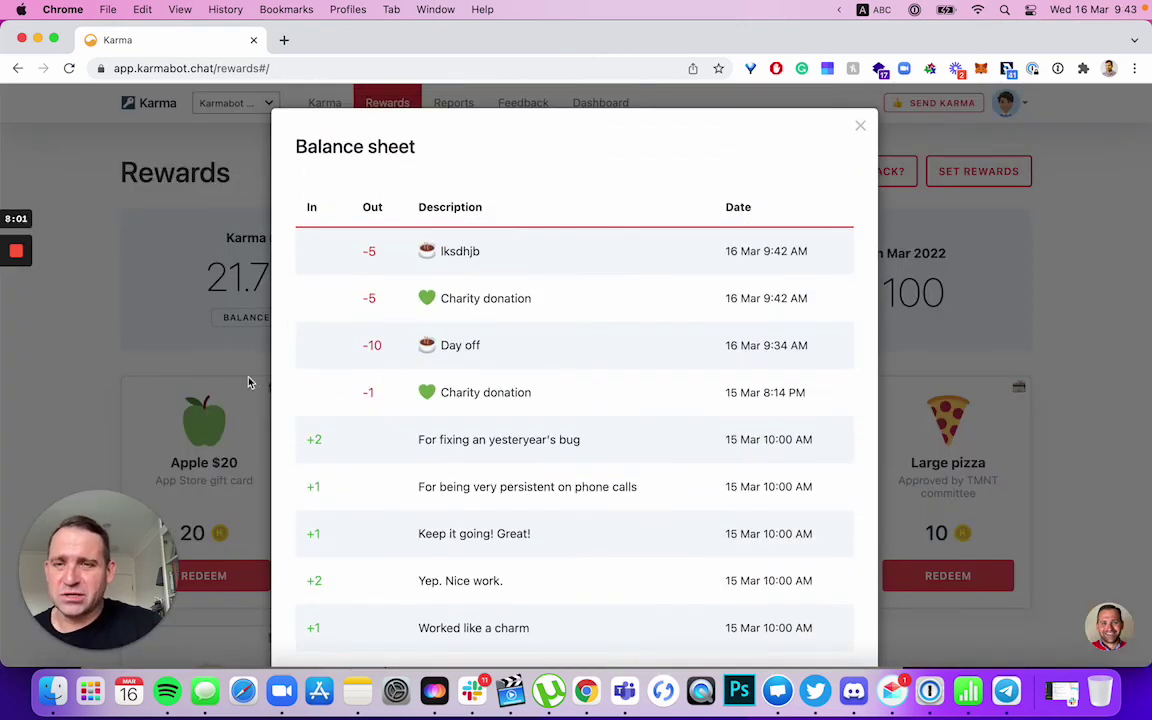
scroll(404, 477, down, 5)
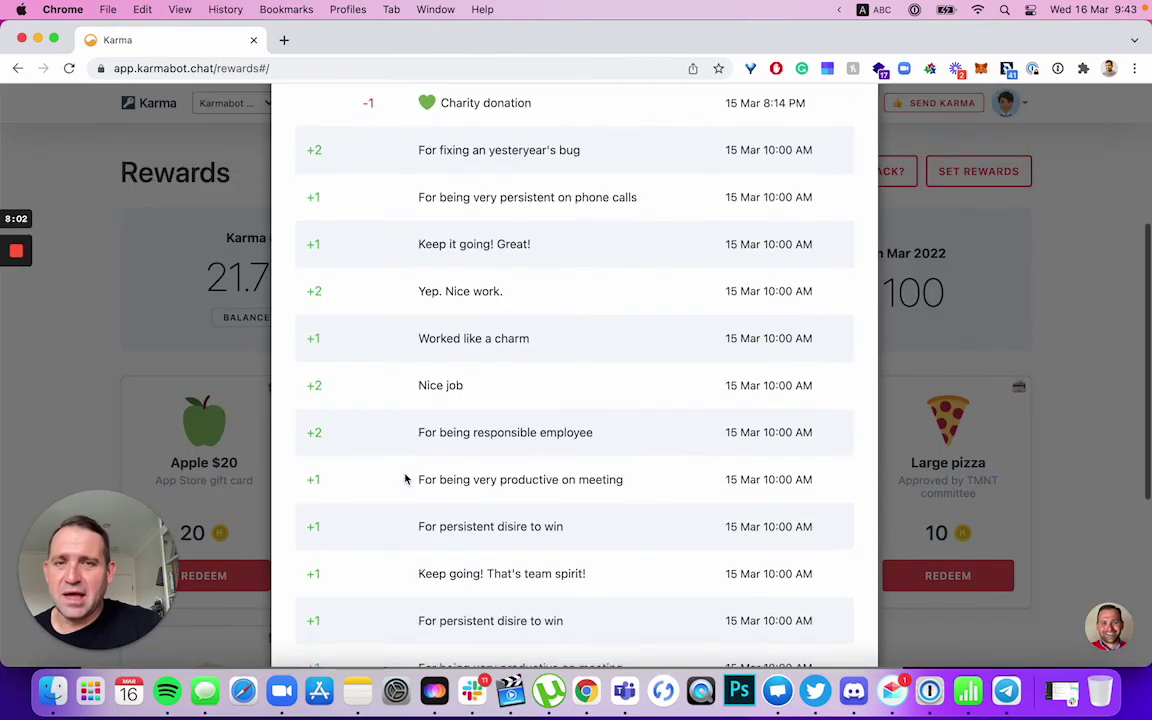
click(967, 350)
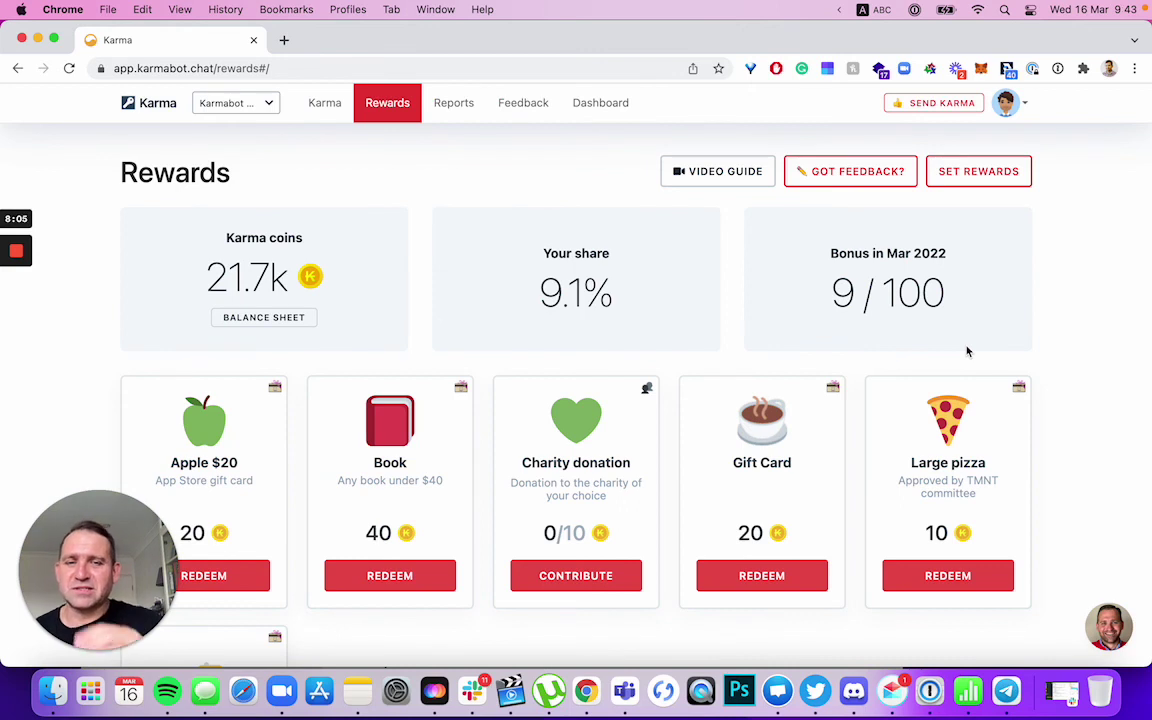